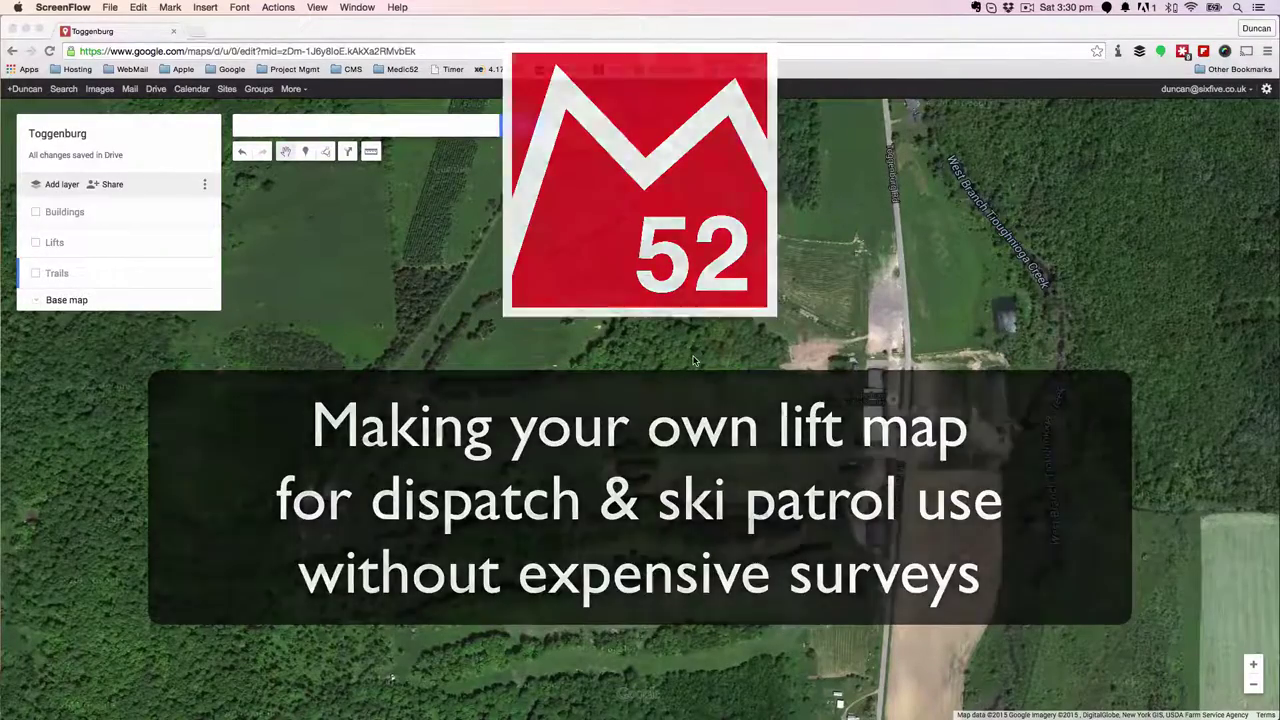
# Go to google.com/mymaps and open the saved Toggenburg map from the map list
pyautogui.click(208, 56)
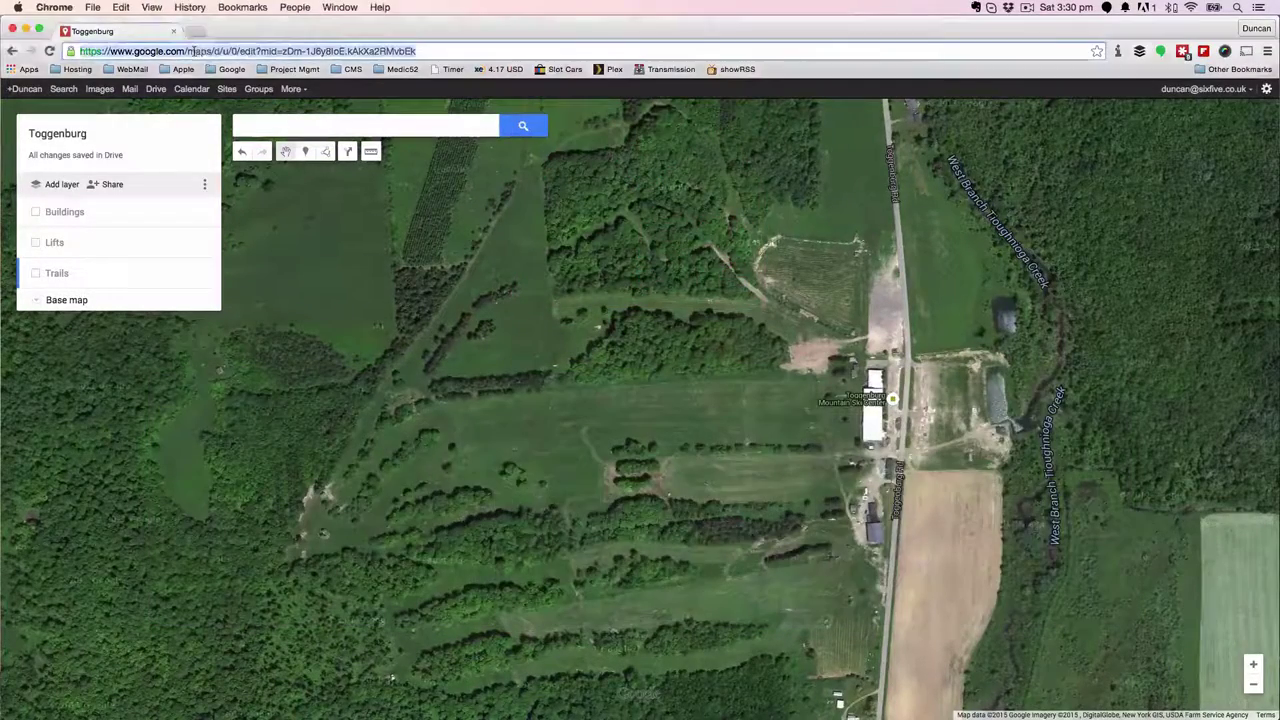
pyautogui.moveTo(186, 51); pyautogui.dragTo(416, 52)
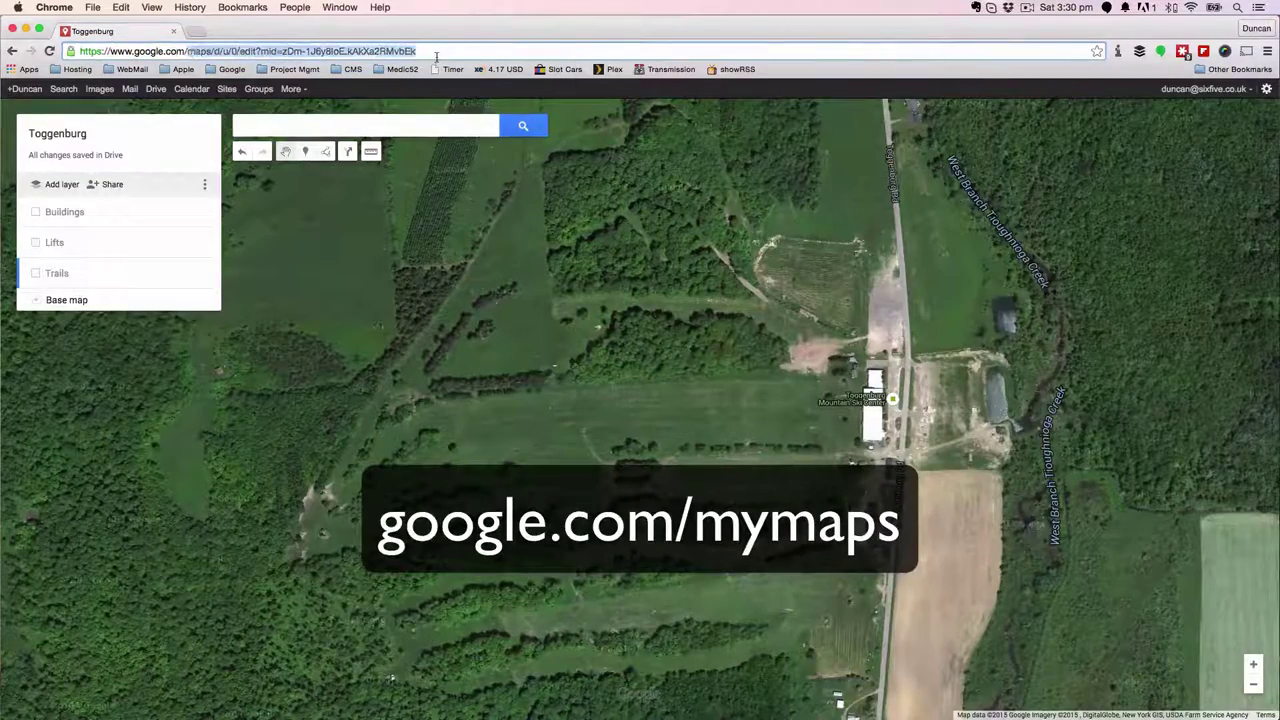
pyautogui.write('mymap')
pyautogui.write('s')
pyautogui.press('Return')
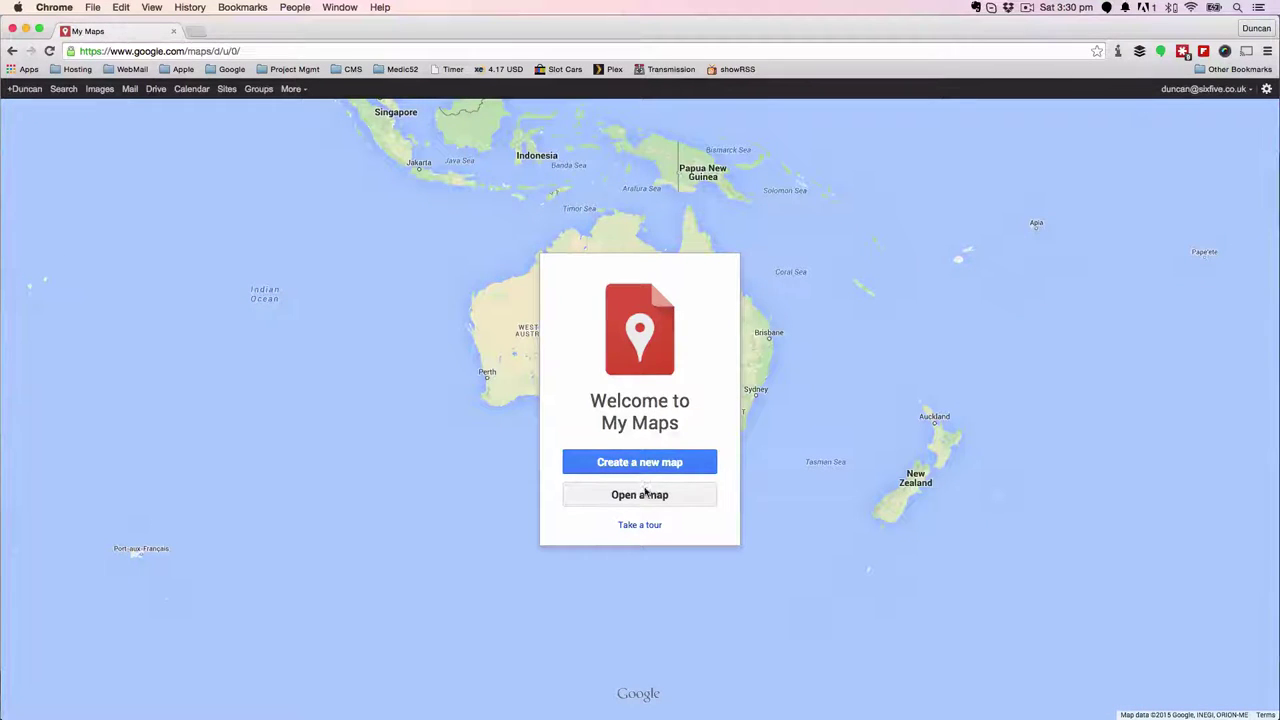
pyautogui.click(640, 495)
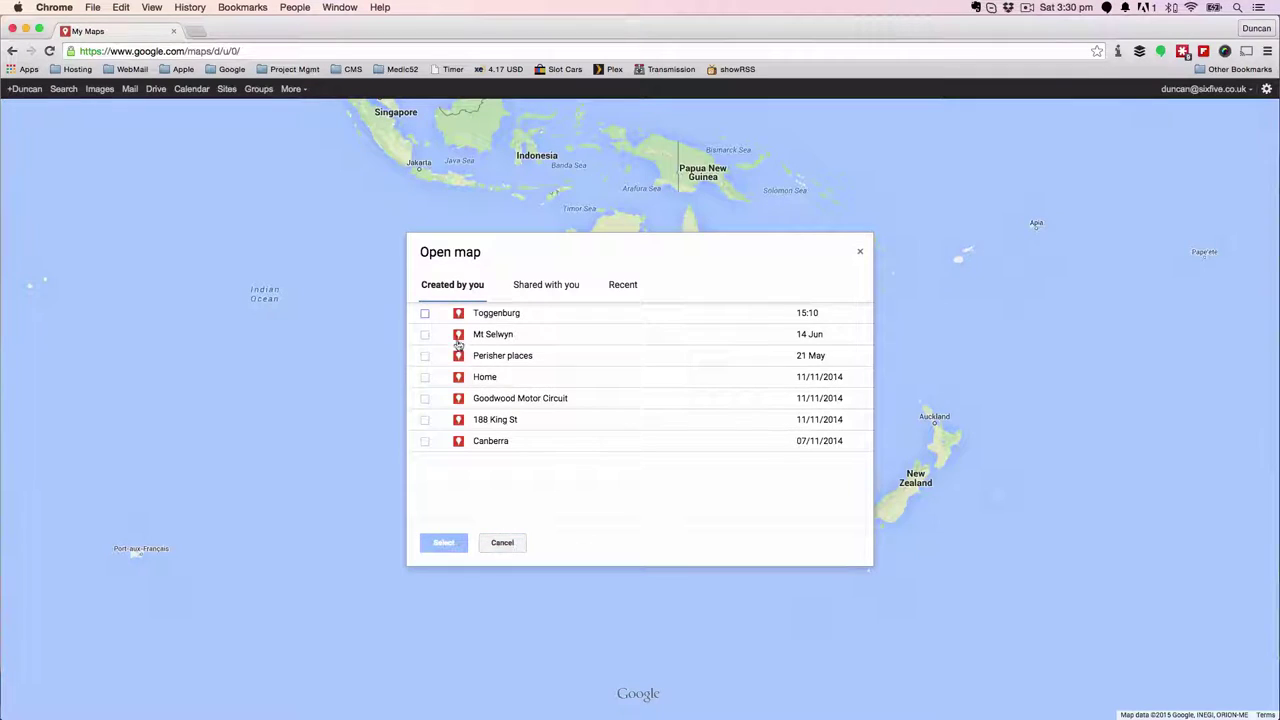
pyautogui.click(456, 314)
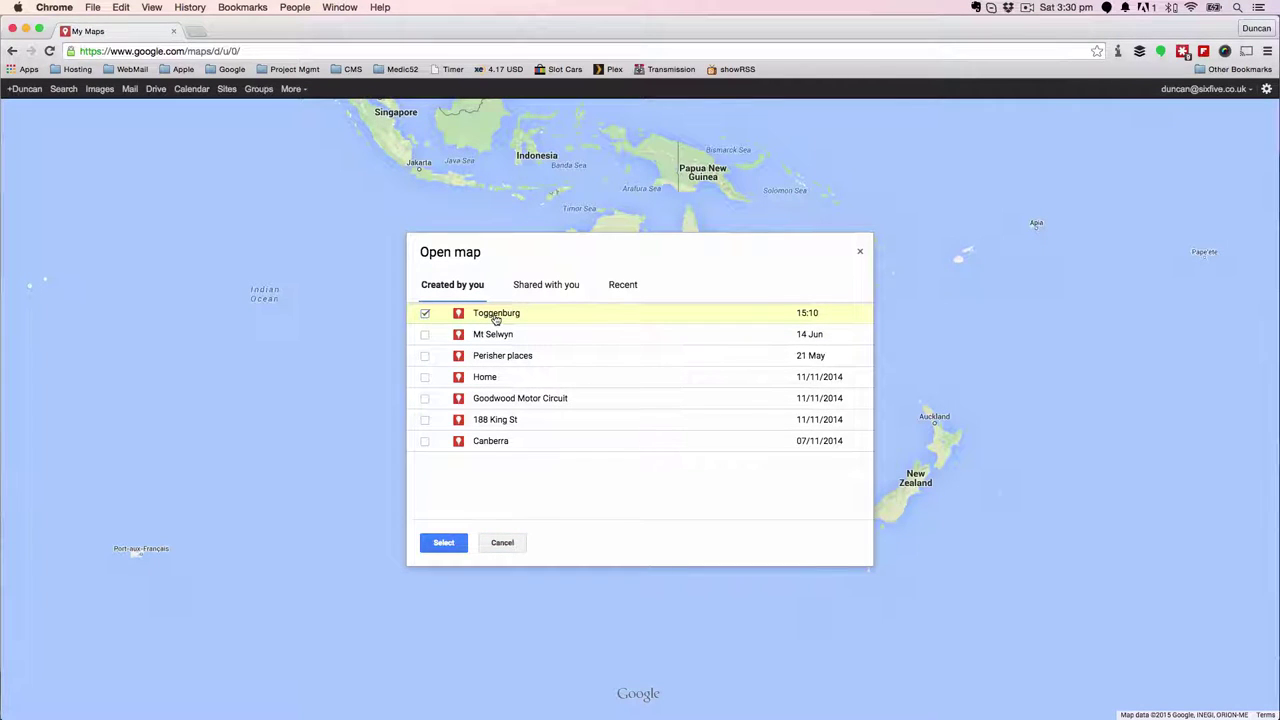
pyautogui.click(445, 543)
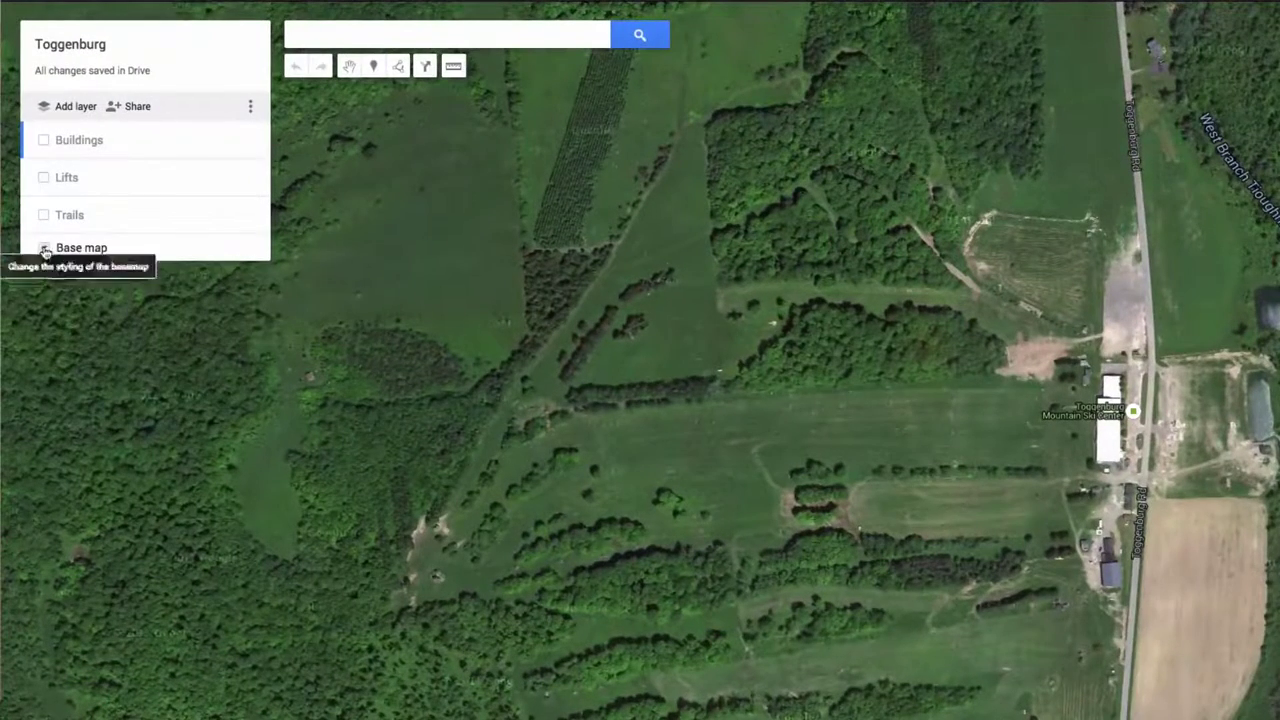
# Switch the Toggenburg base map style to Satellite imagery
pyautogui.click(44, 253)
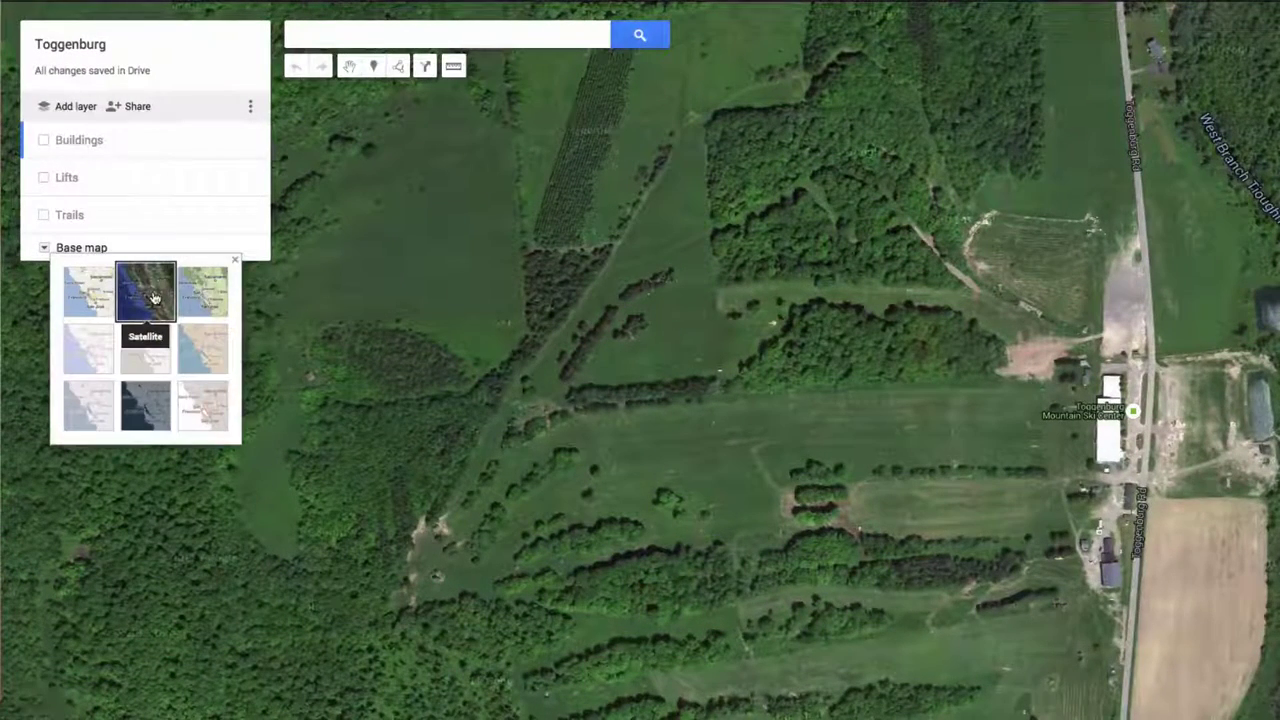
pyautogui.click(44, 250)
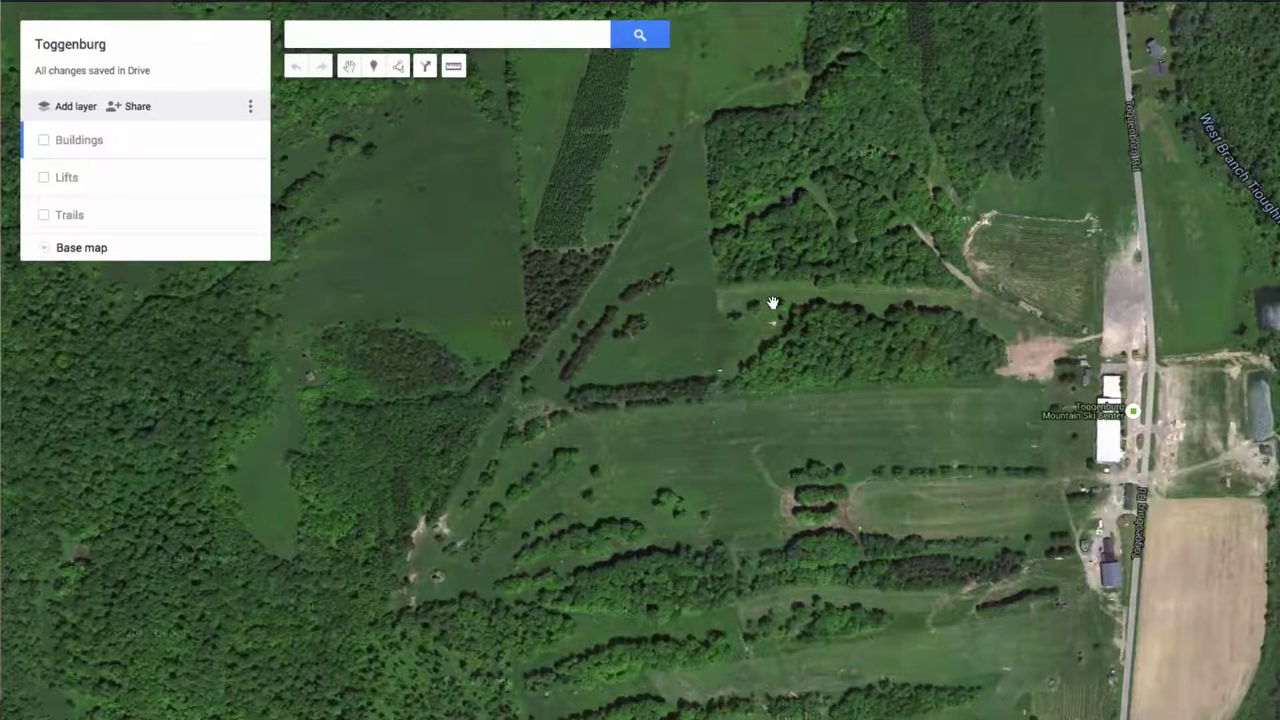
# Dismiss the Buildings rename box and re-enable the Buildings layer to show its 13 buildings
pyautogui.click(70, 141)
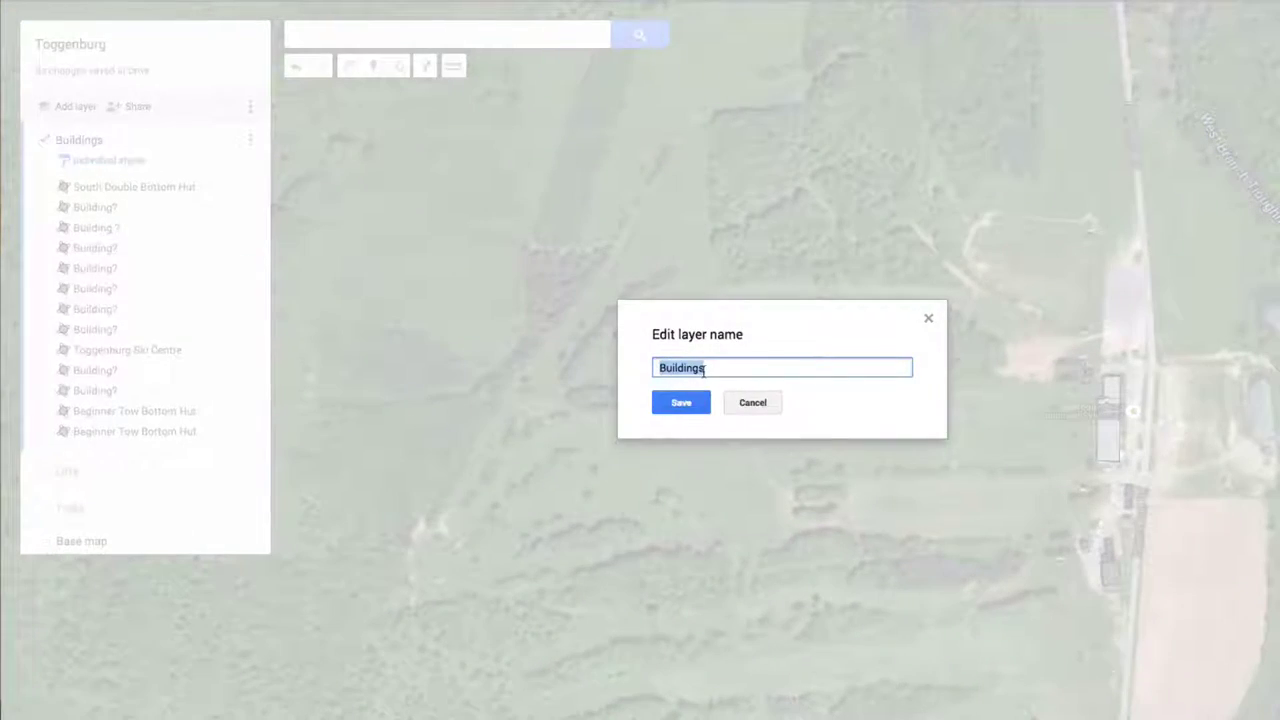
pyautogui.click(750, 403)
pyautogui.click(40, 141)
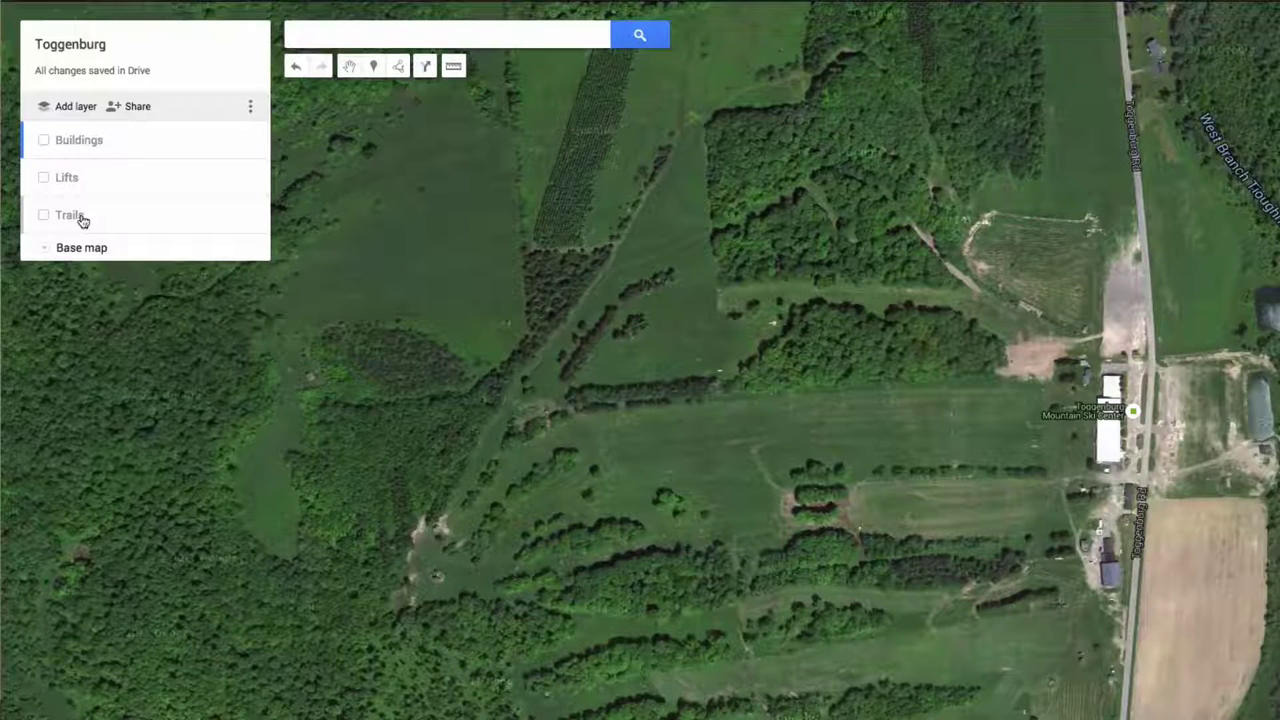
pyautogui.click(44, 141)
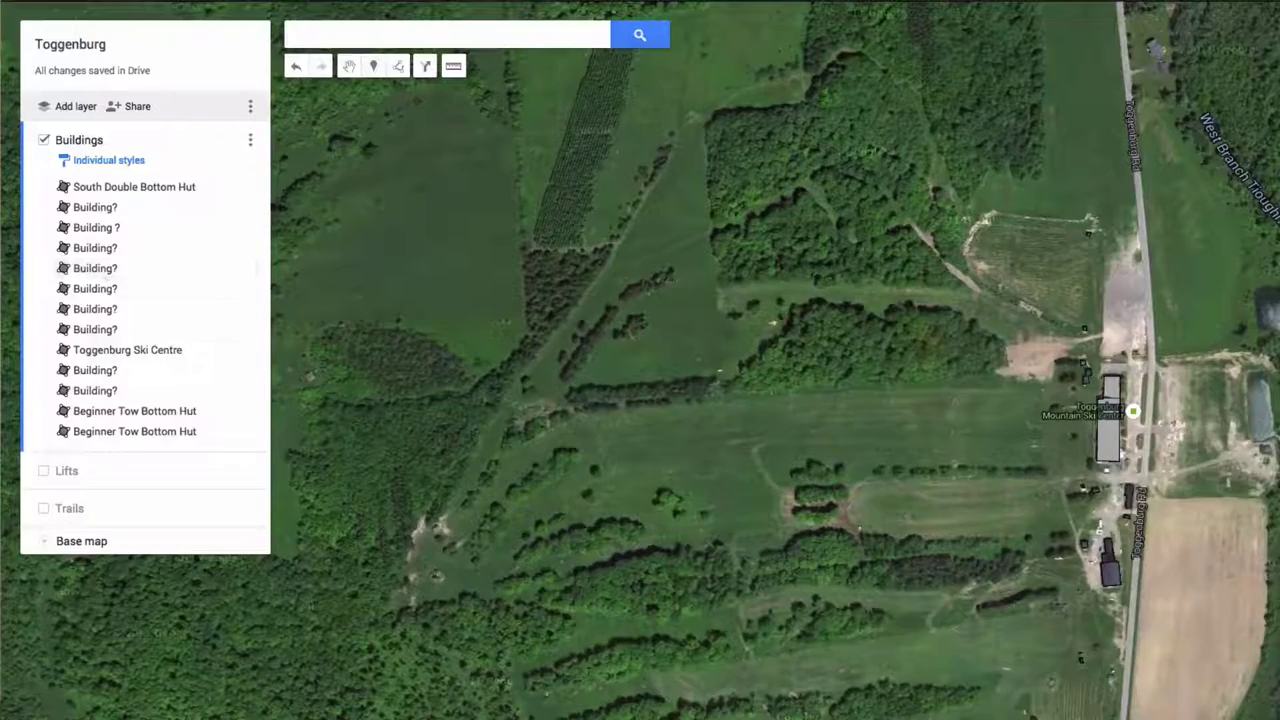
# Zoom in and pan to centre the small hut below the ski centre buildings
pyautogui.scroll(2, 775, 360)
pyautogui.moveTo(1229, 563); pyautogui.dragTo(722, 347)
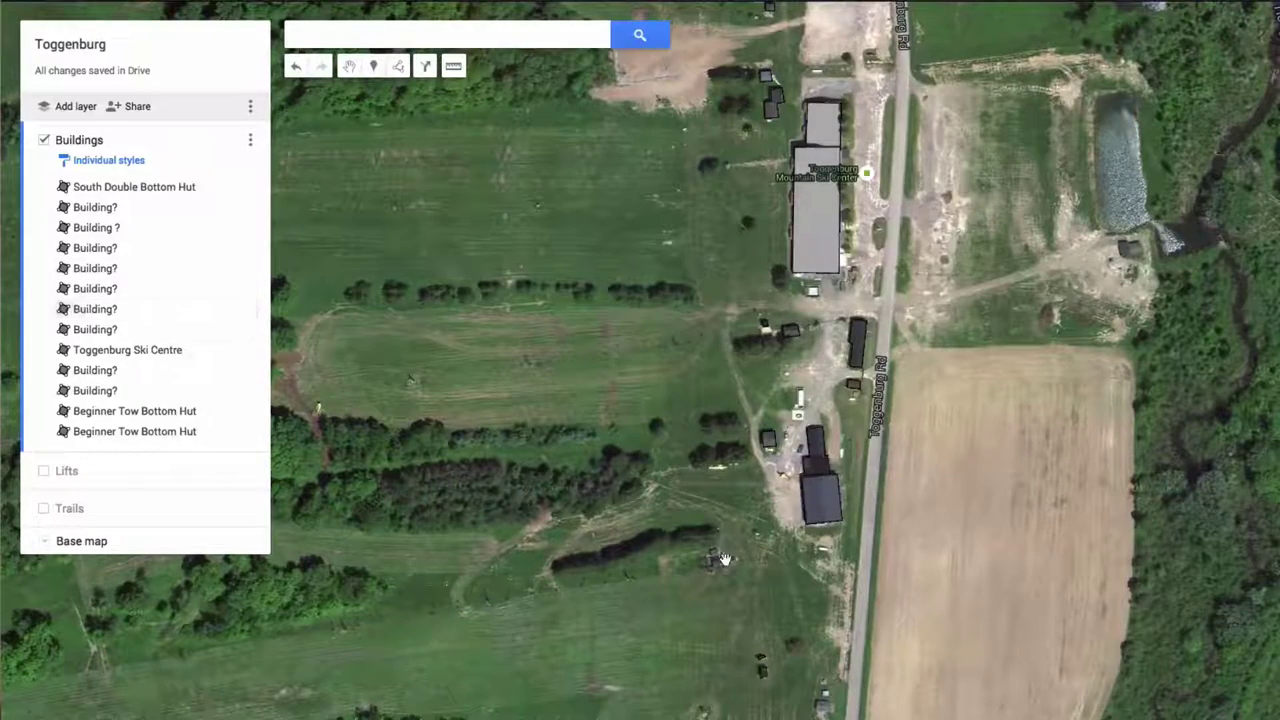
pyautogui.scroll(2, 718, 558)
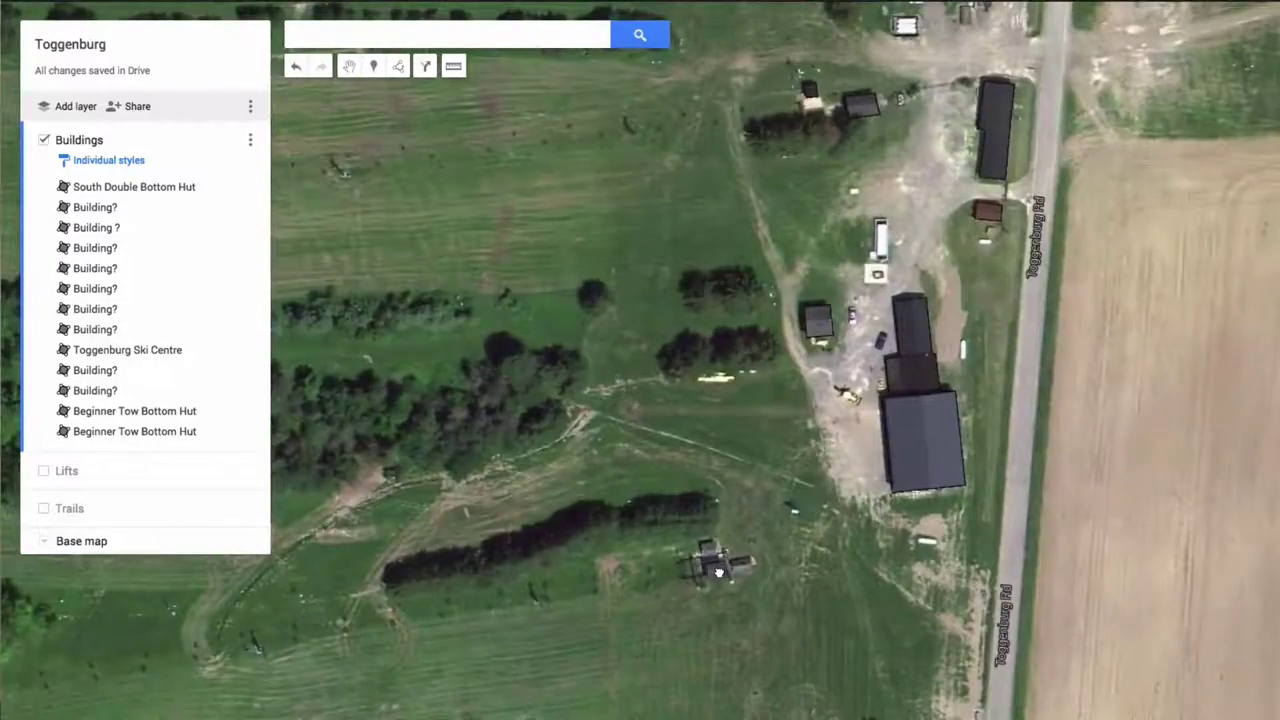
pyautogui.scroll(2, 718, 558)
pyautogui.moveTo(718, 558); pyautogui.dragTo(757, 373)
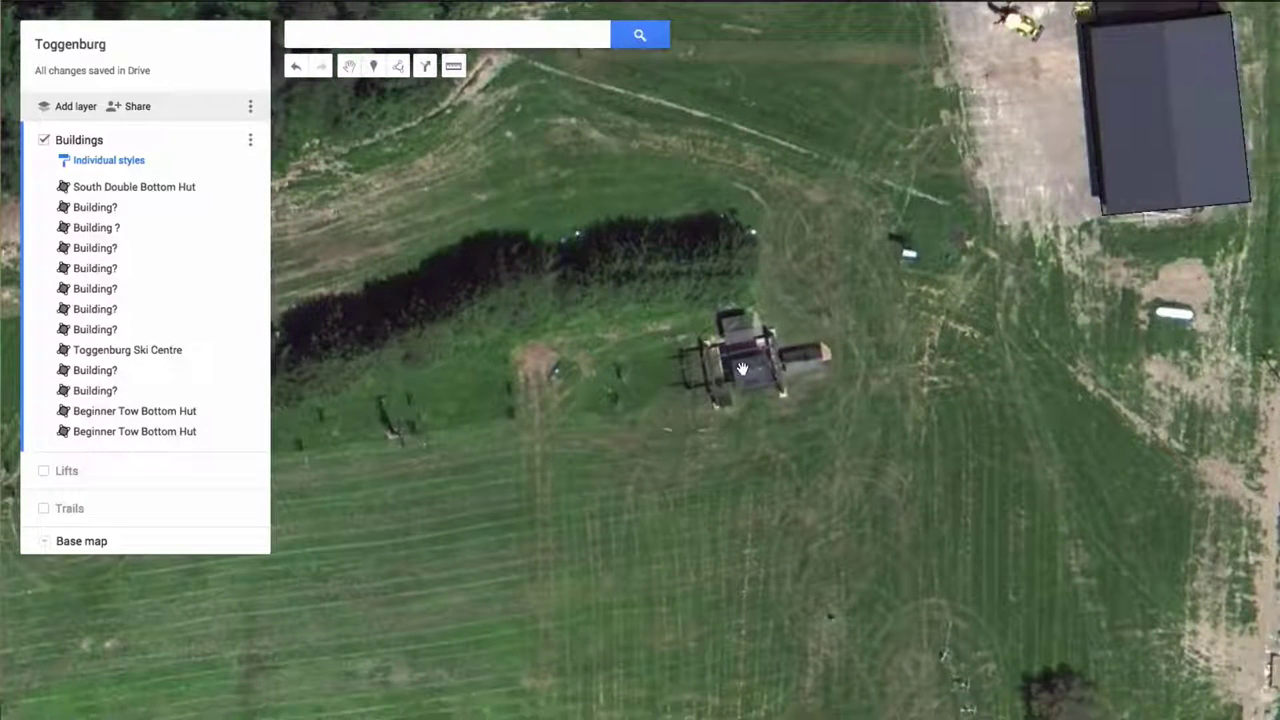
# Trace a closed shape around the small hut's corners, including its right wing
pyautogui.click(398, 67)
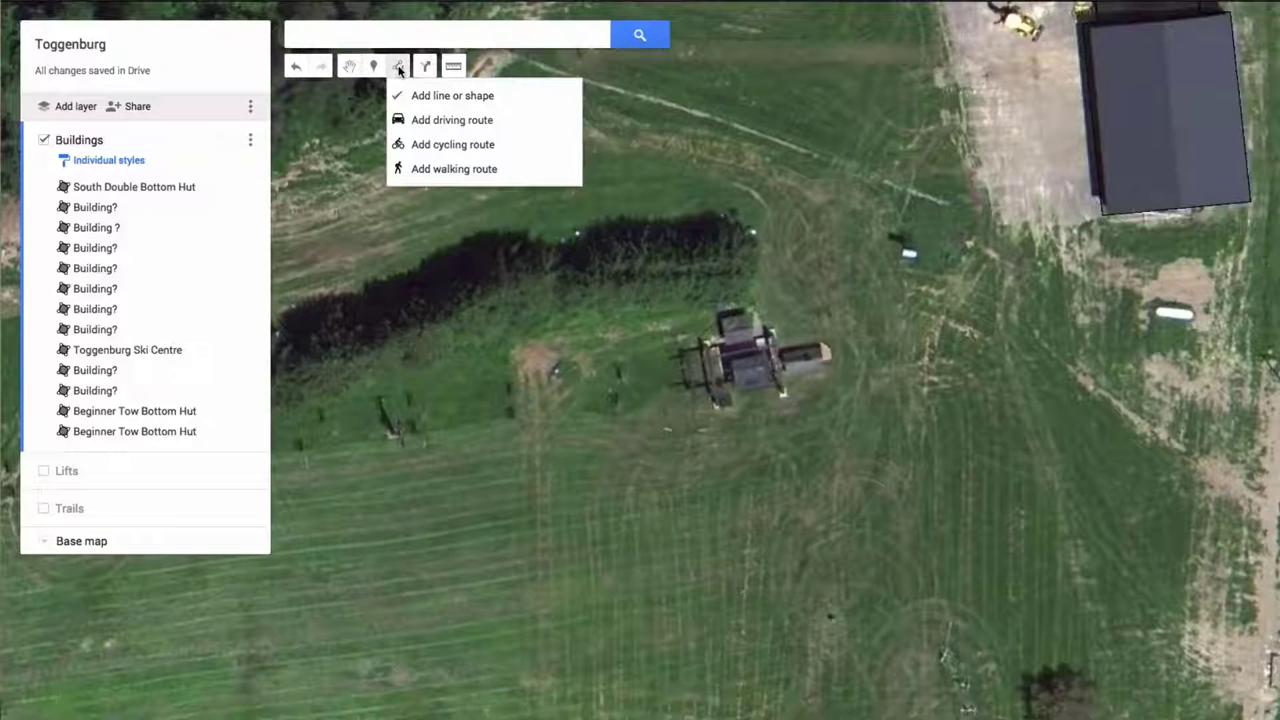
pyautogui.click(428, 97)
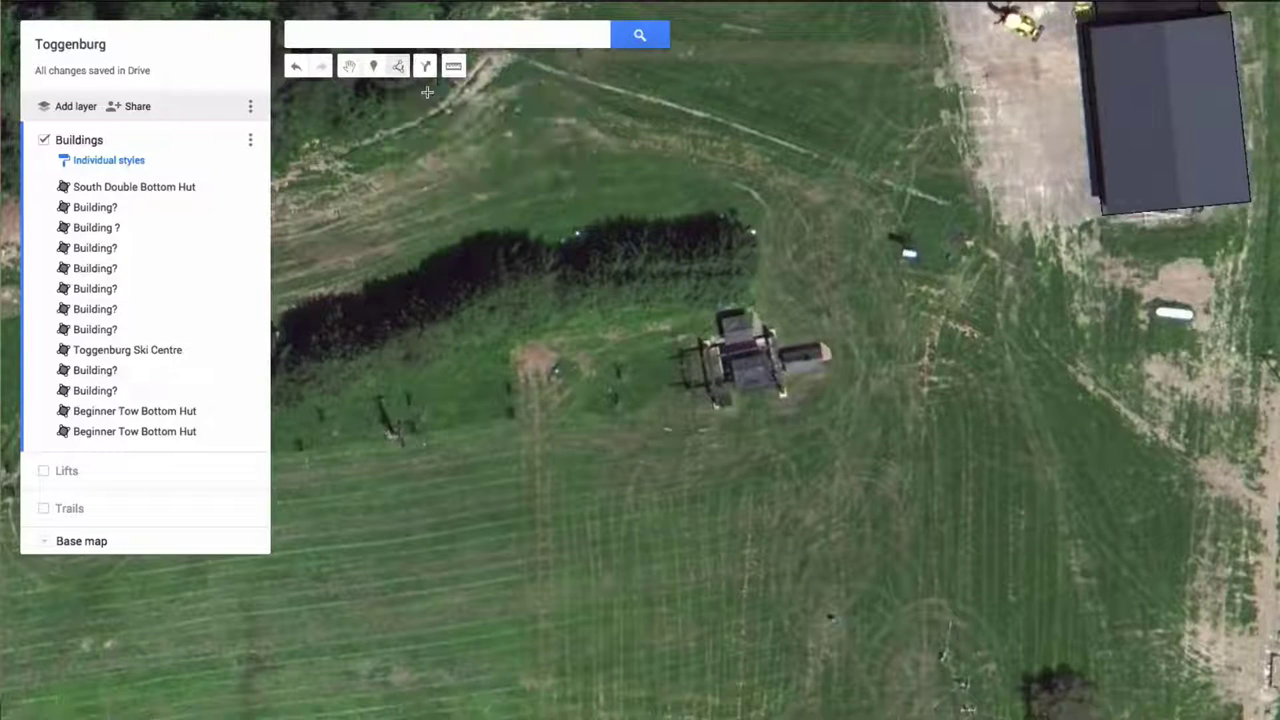
pyautogui.click(722, 341)
pyautogui.click(718, 319)
pyautogui.click(749, 314)
pyautogui.click(755, 339)
pyautogui.click(772, 334)
pyautogui.click(777, 352)
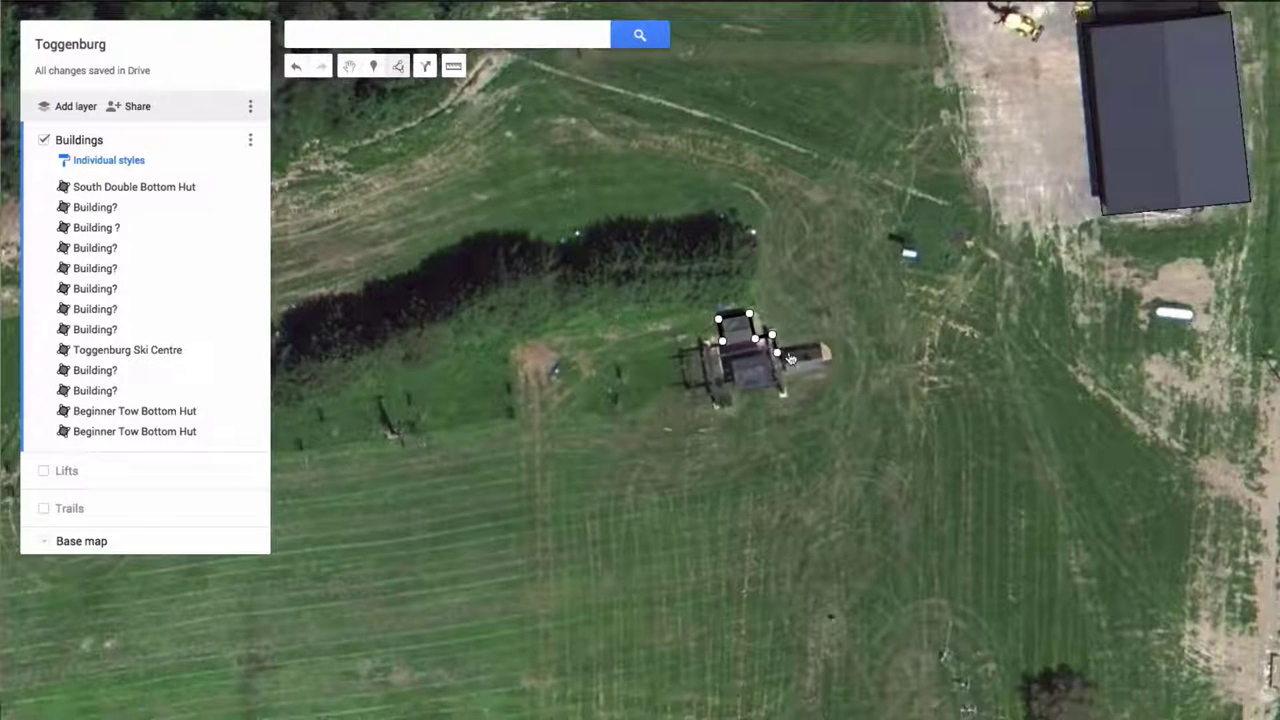
pyautogui.click(821, 345)
pyautogui.click(826, 370)
pyautogui.click(786, 375)
pyautogui.click(780, 385)
pyautogui.click(734, 394)
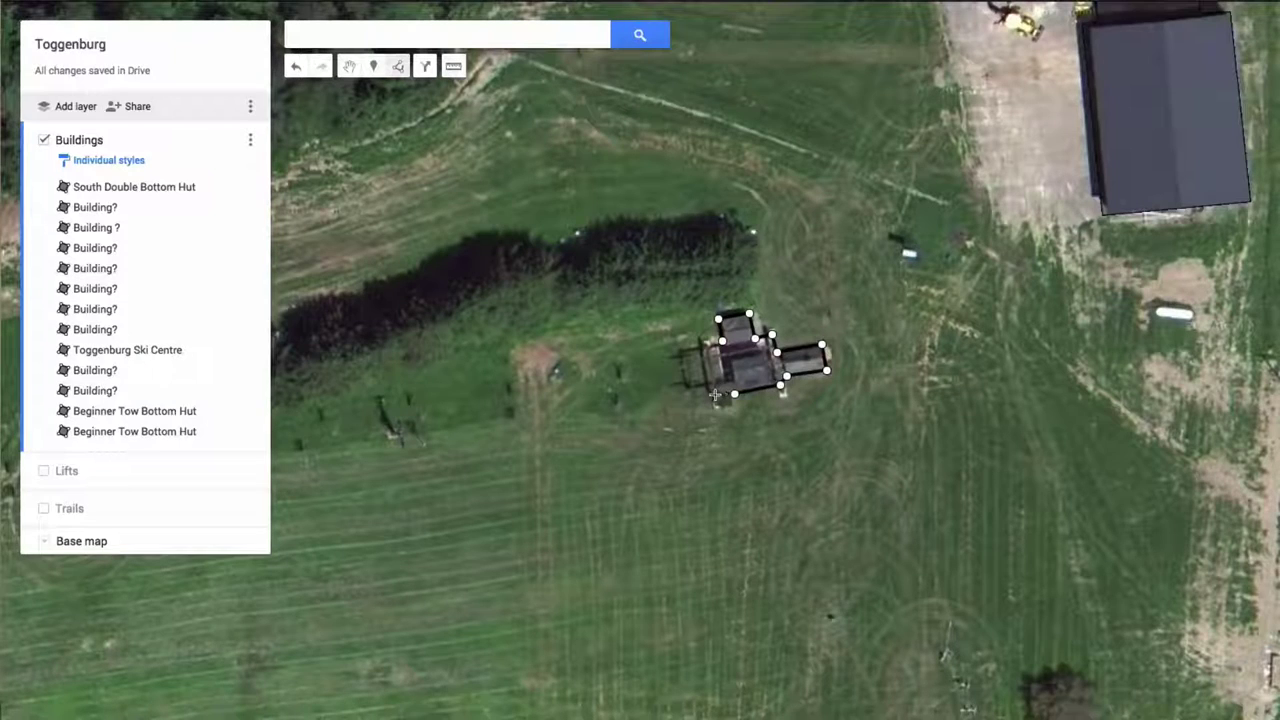
pyautogui.click(722, 345)
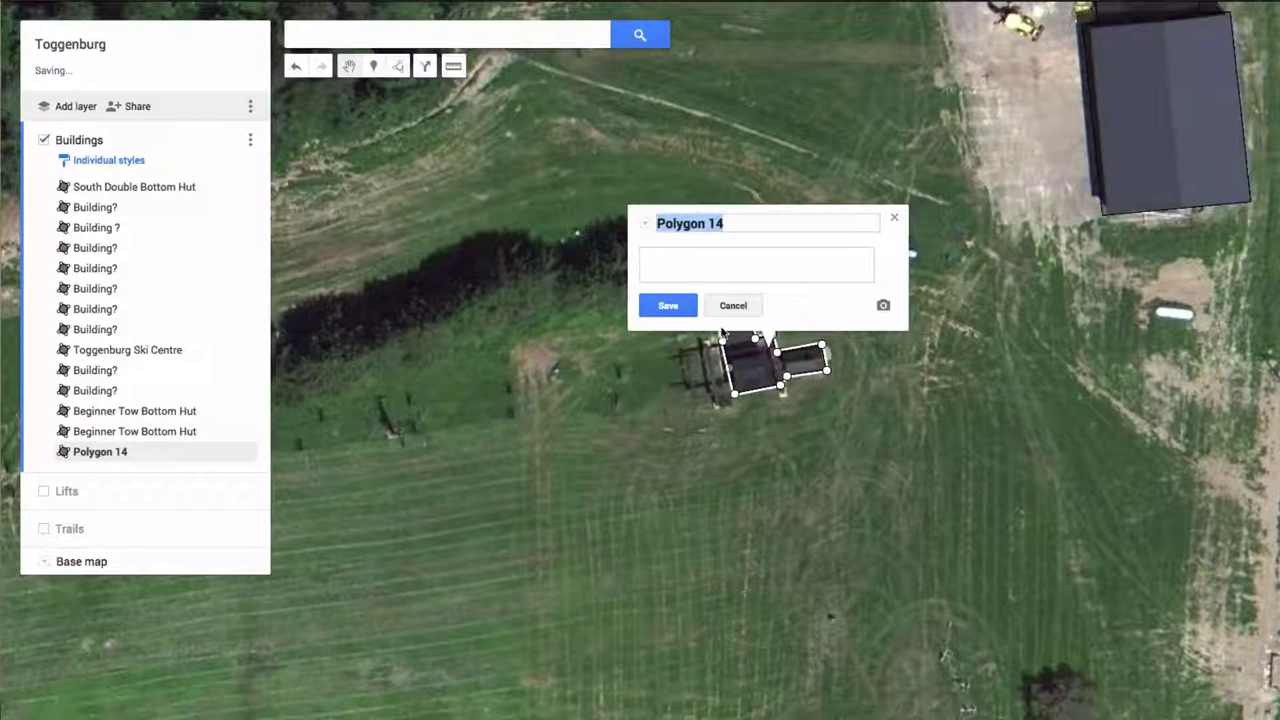
# Name the new shape 'Bottom Hut', save it and close its info card
pyautogui.write('Bottom Hut')
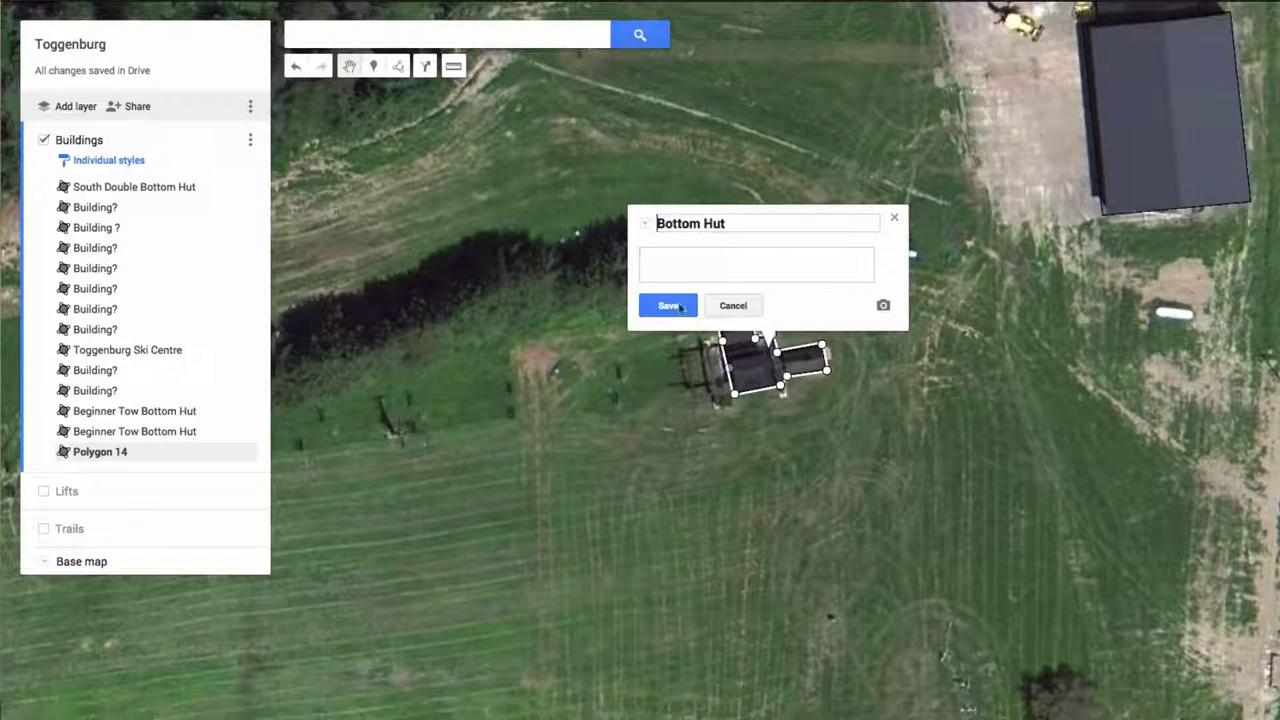
pyautogui.click(667, 306)
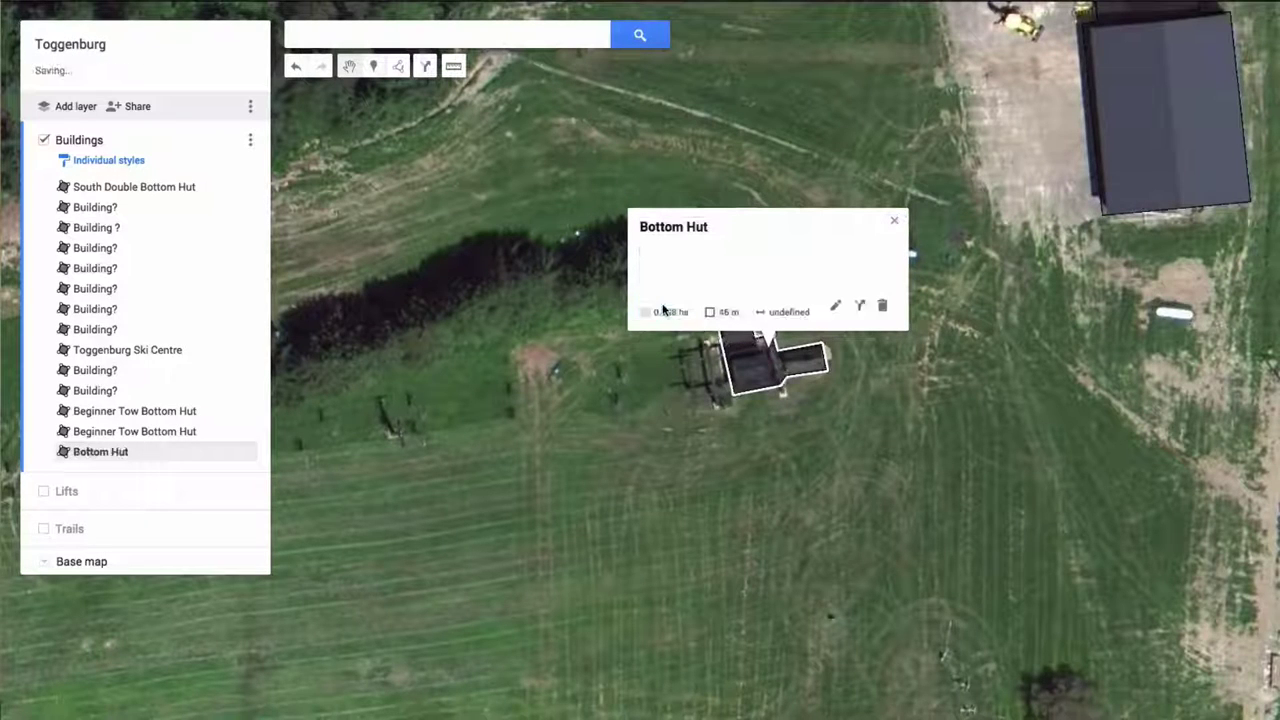
pyautogui.click(633, 370)
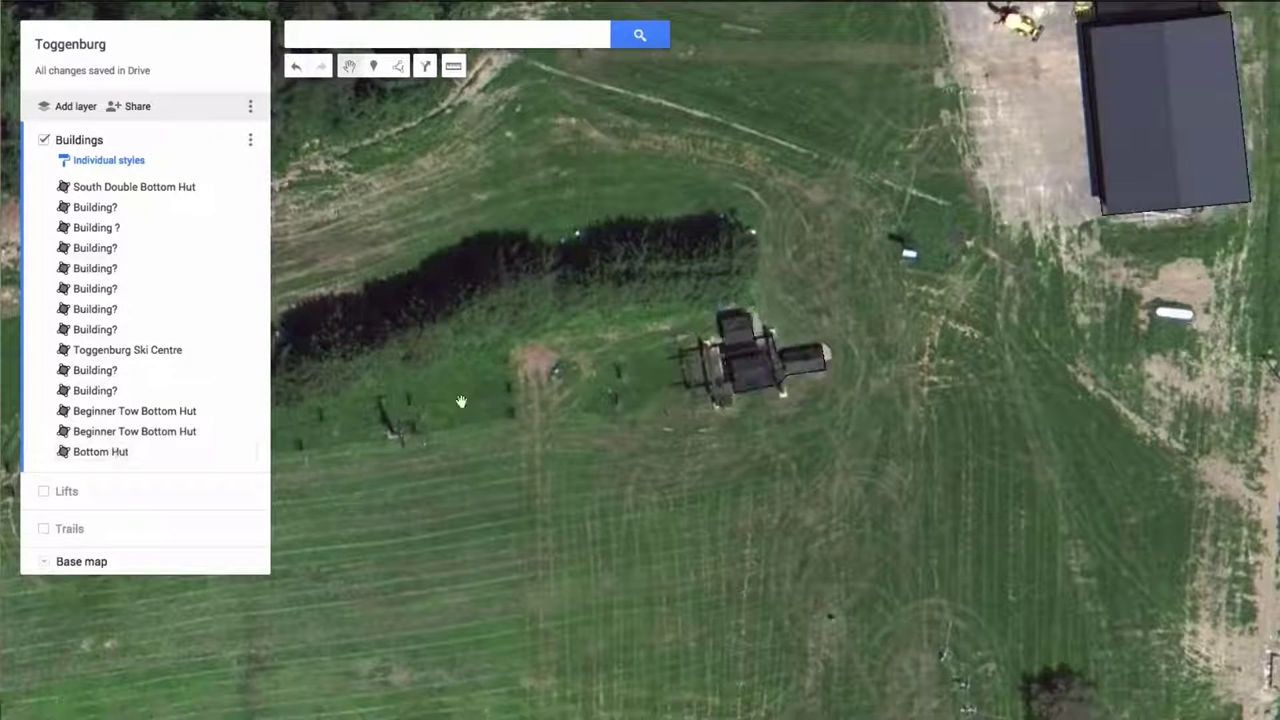
# Hide the Buildings layer so only the Lifts layer's Triple Chair, North Double and Beginner Tow lines show
pyautogui.moveTo(330, 418); pyautogui.dragTo(553, 397)
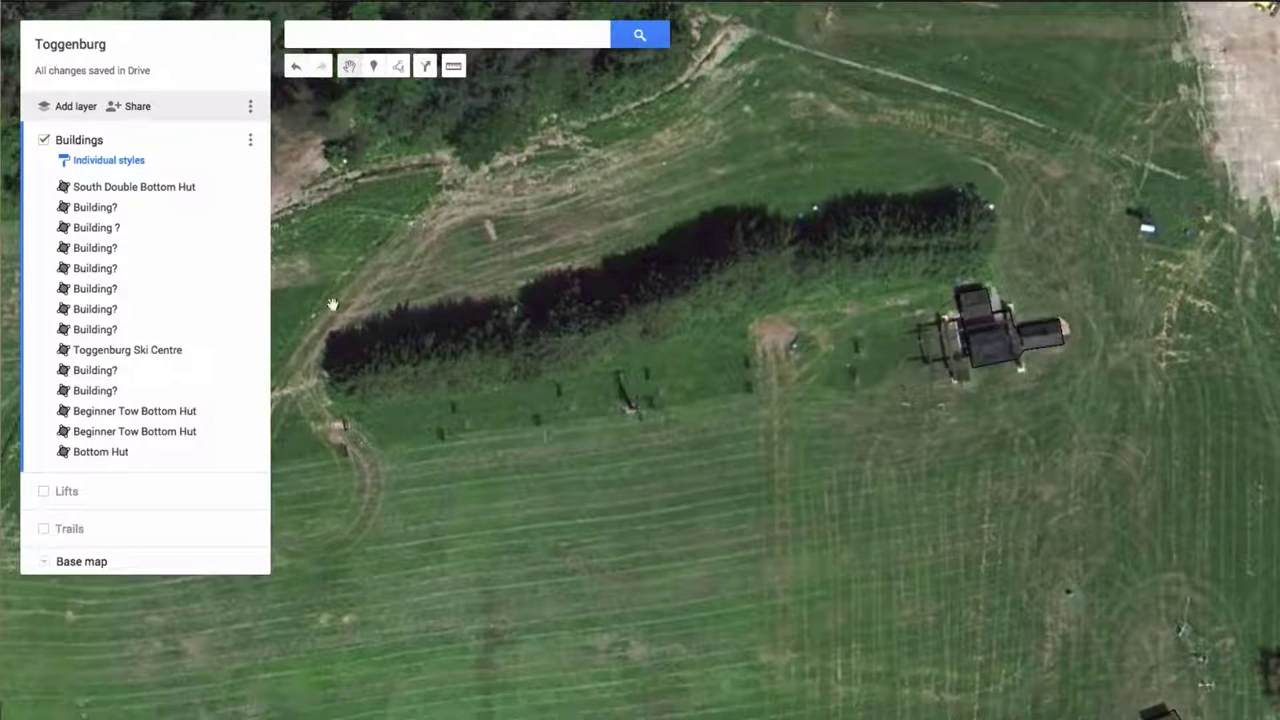
pyautogui.click(43, 141)
pyautogui.click(43, 178)
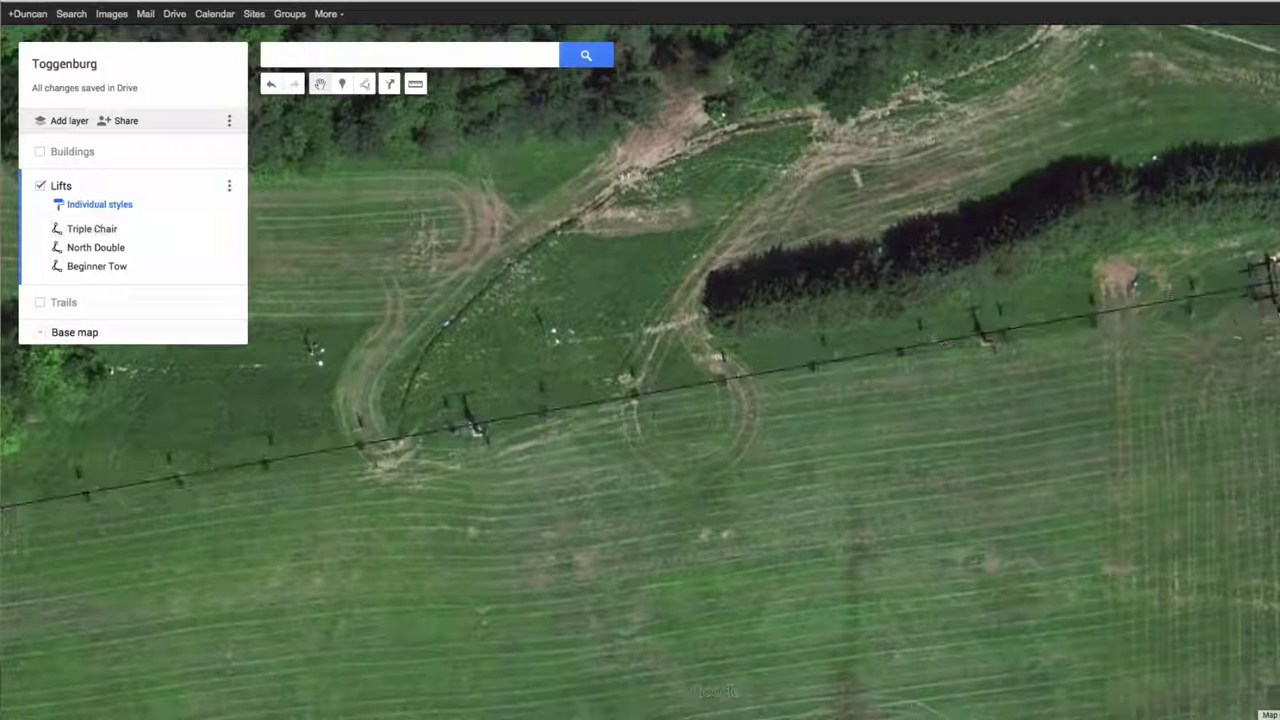
pyautogui.press('-')
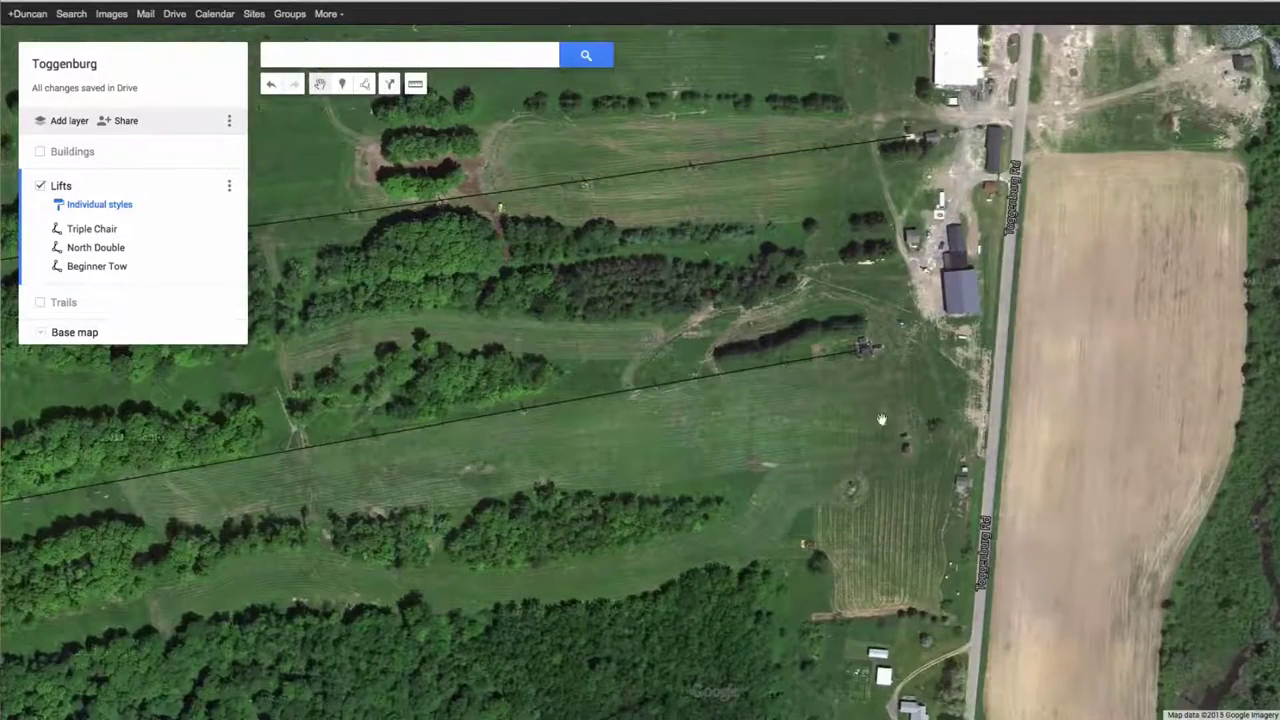
pyautogui.moveTo(764, 275); pyautogui.dragTo(1034, 400)
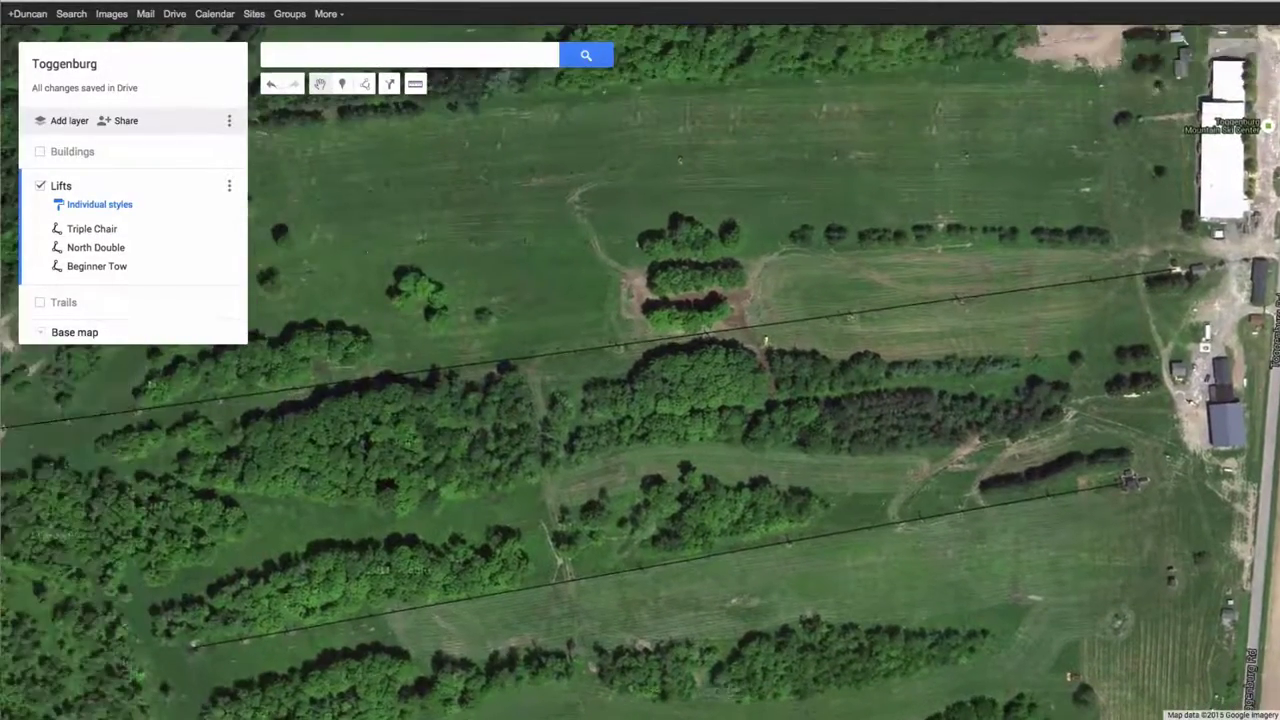
pyautogui.scroll(-1, 718, 373)
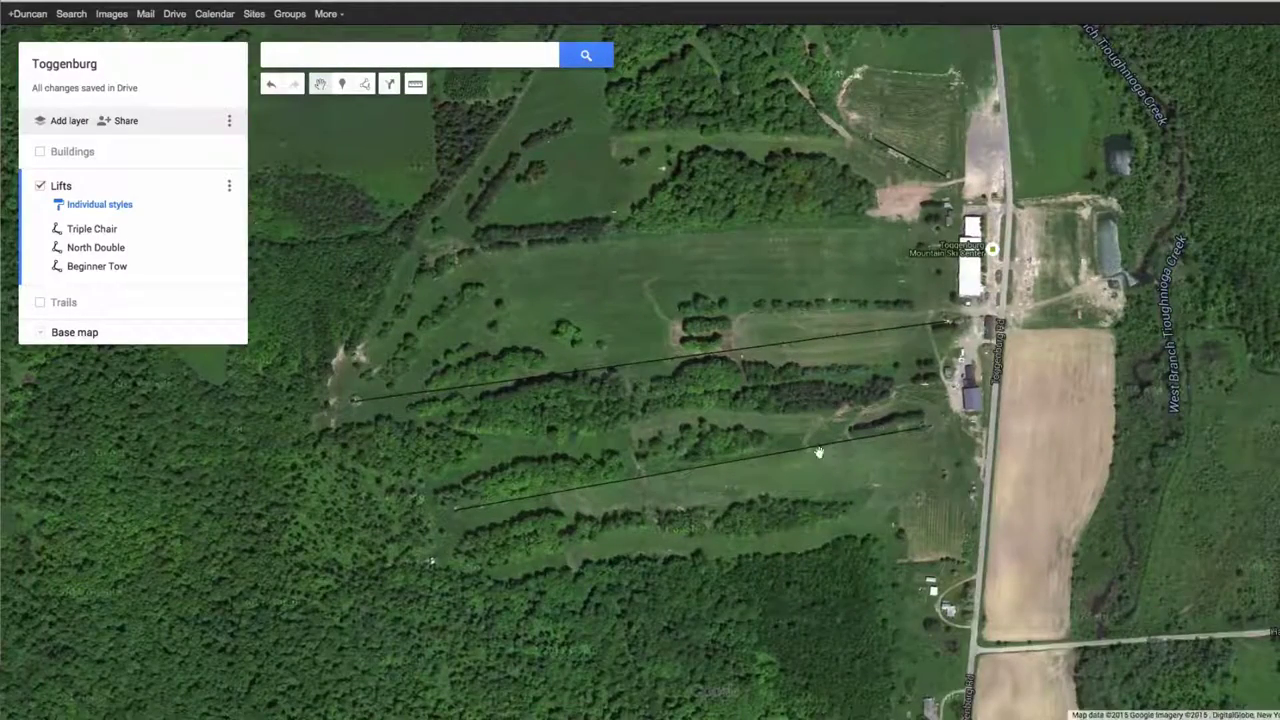
pyautogui.moveTo(847, 233); pyautogui.dragTo(829, 272)
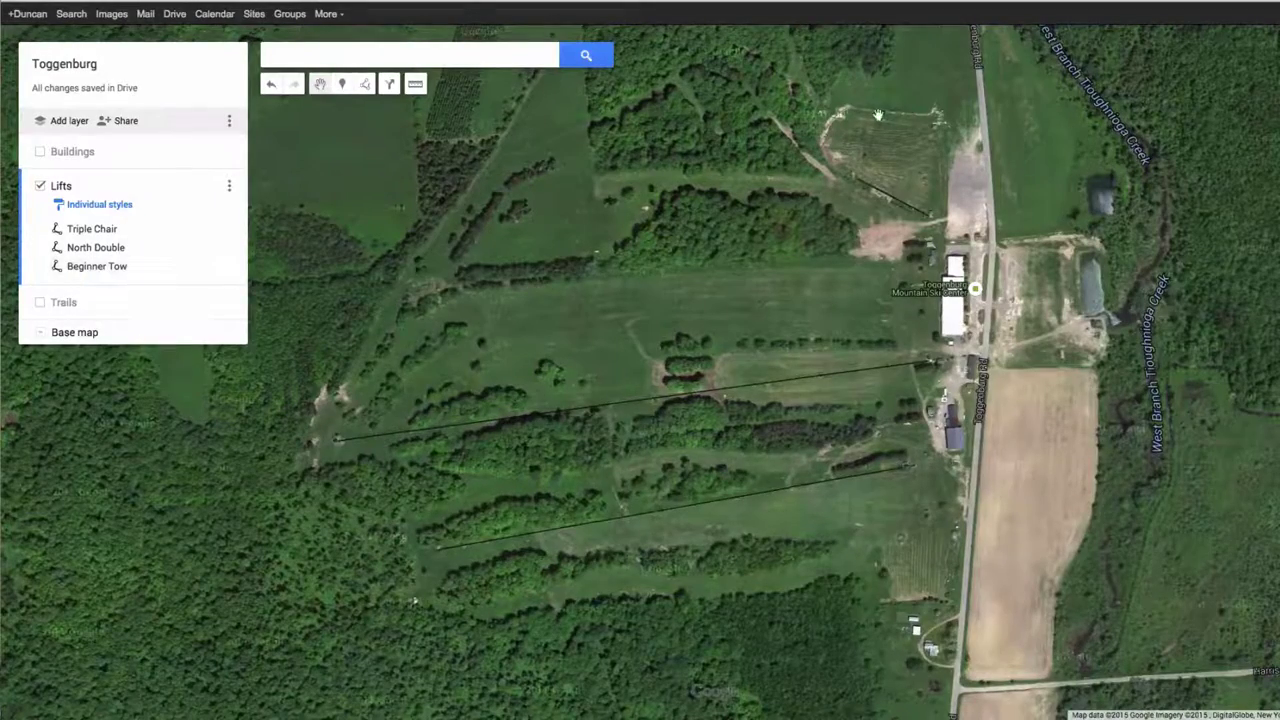
pyautogui.scroll(2, 880, 118)
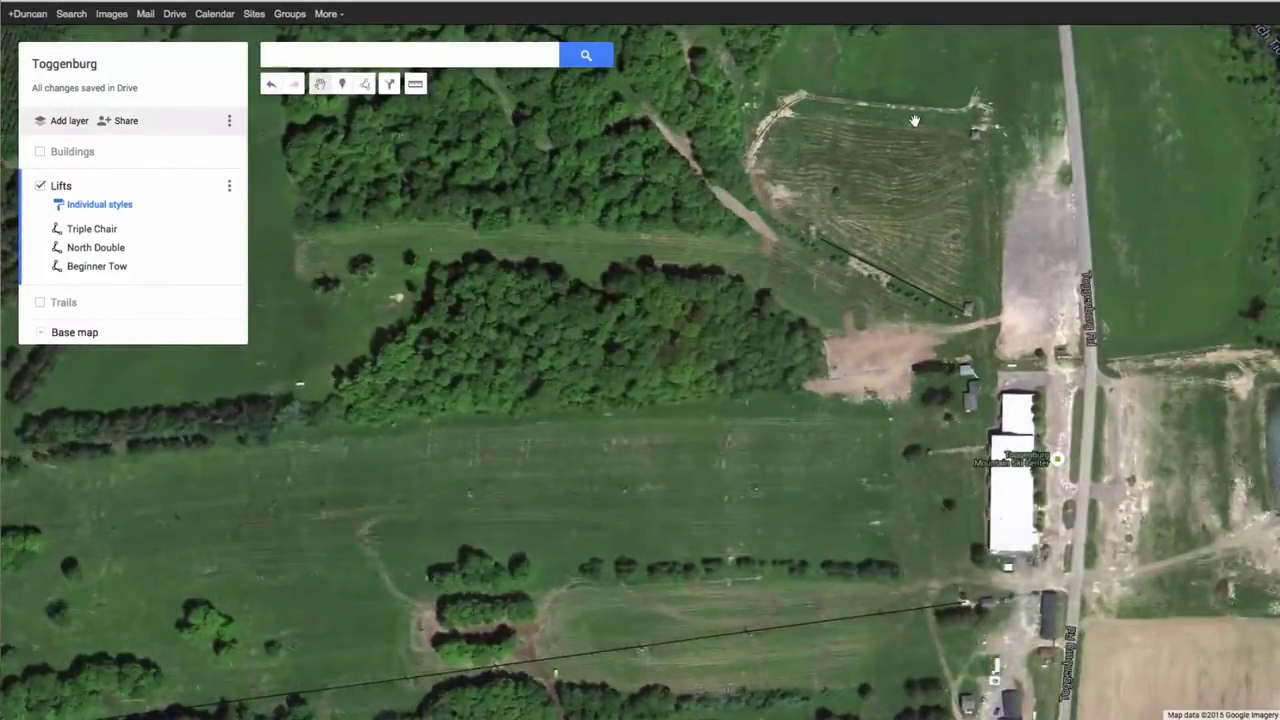
pyautogui.scroll(4, 914, 120)
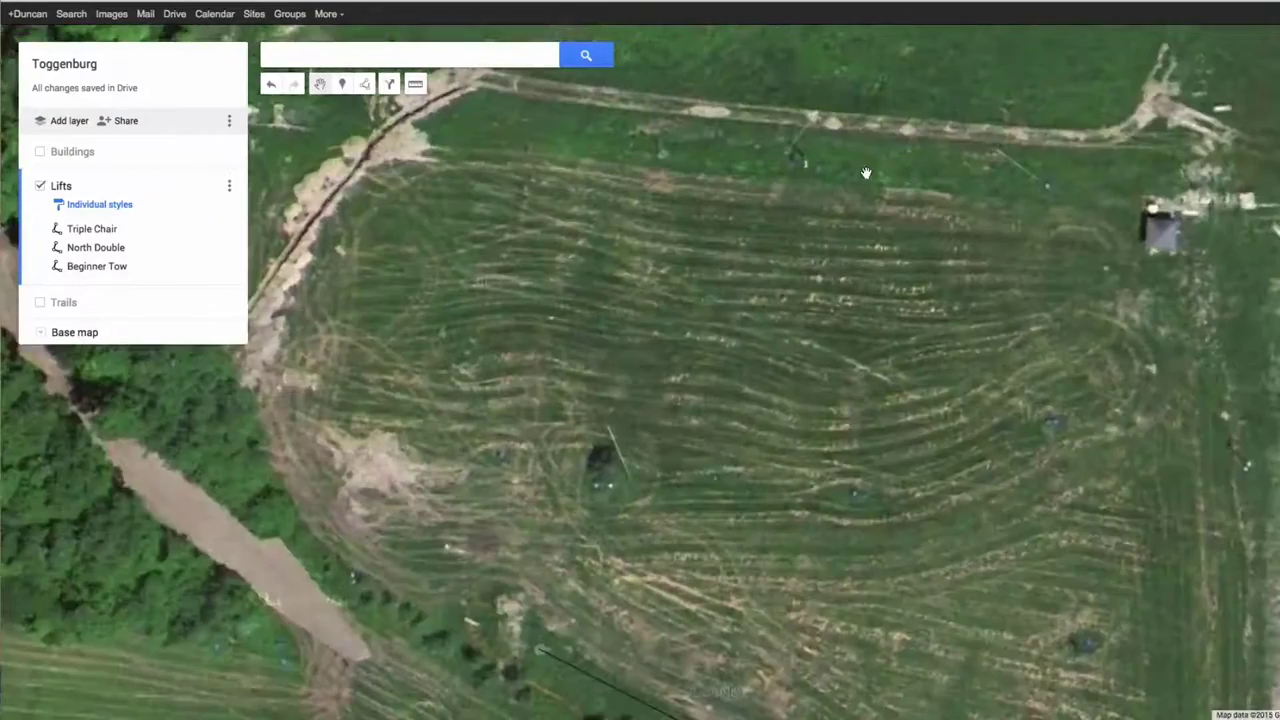
pyautogui.moveTo(819, 163); pyautogui.dragTo(813, 258)
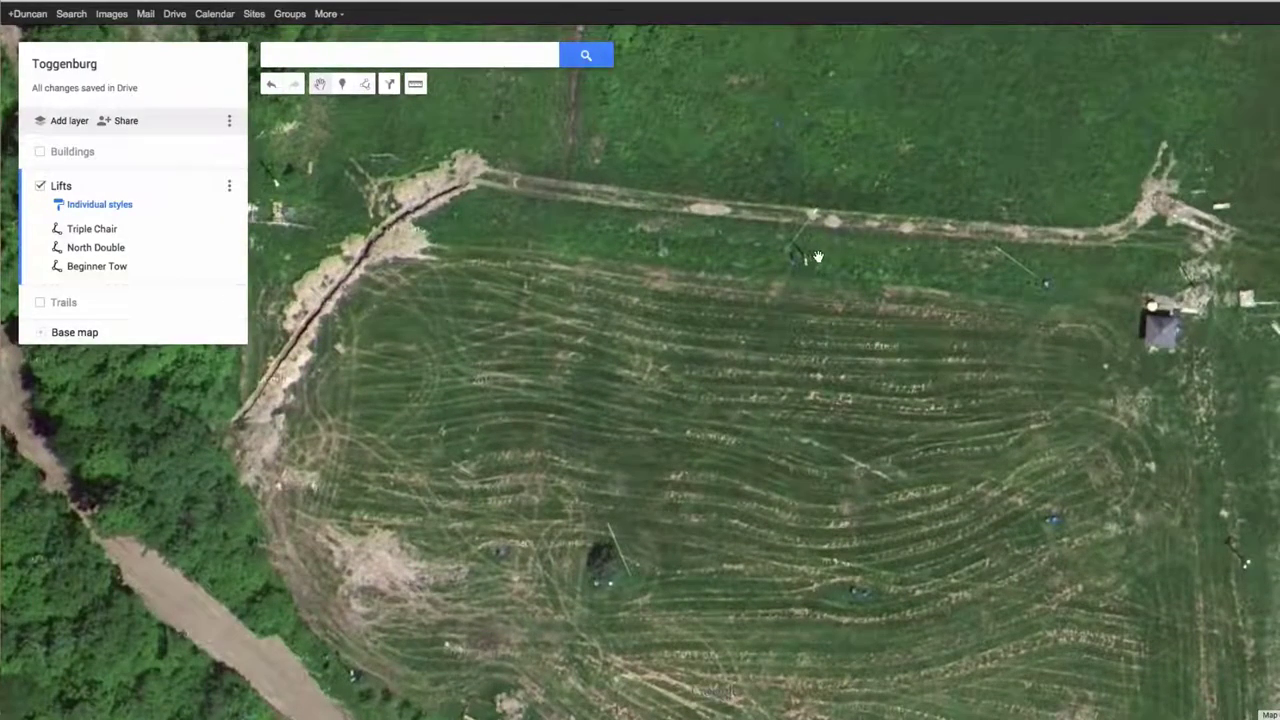
# Draw a lift line from beside the small building to the slope's upper-left corner, saved as 'Beginner Tow'
pyautogui.click(366, 86)
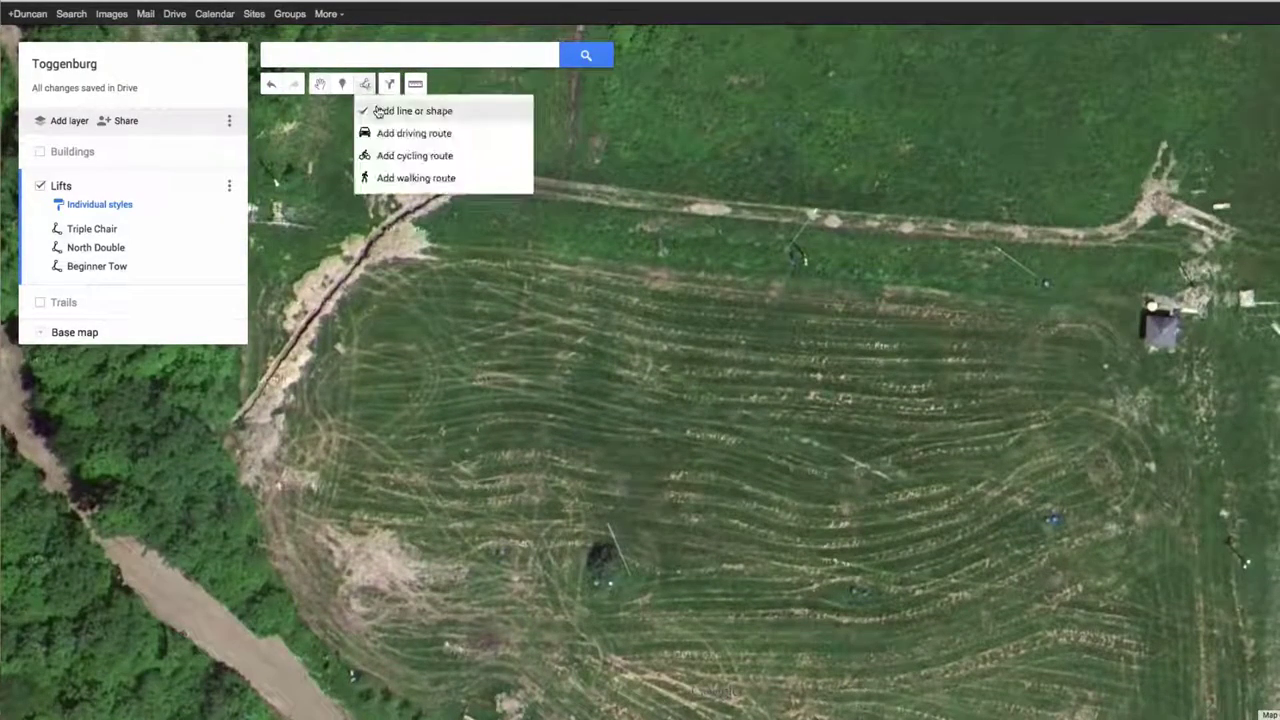
pyautogui.click(377, 106)
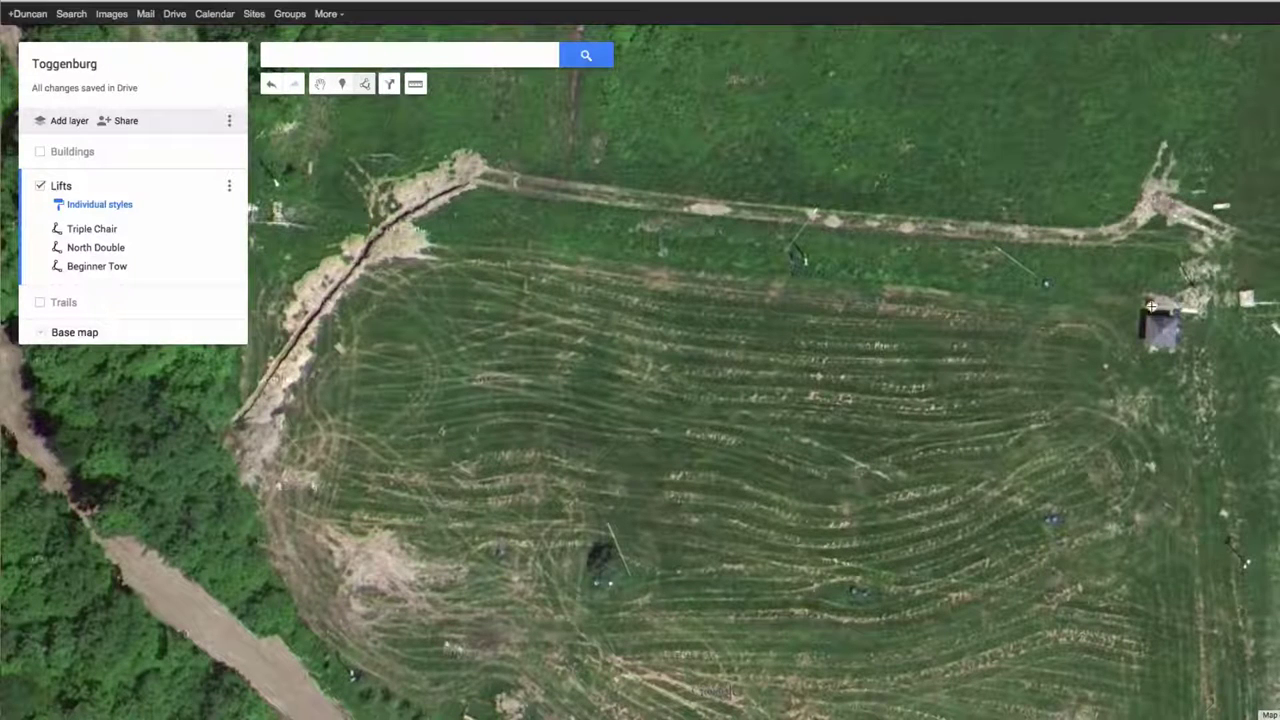
pyautogui.click(1150, 308)
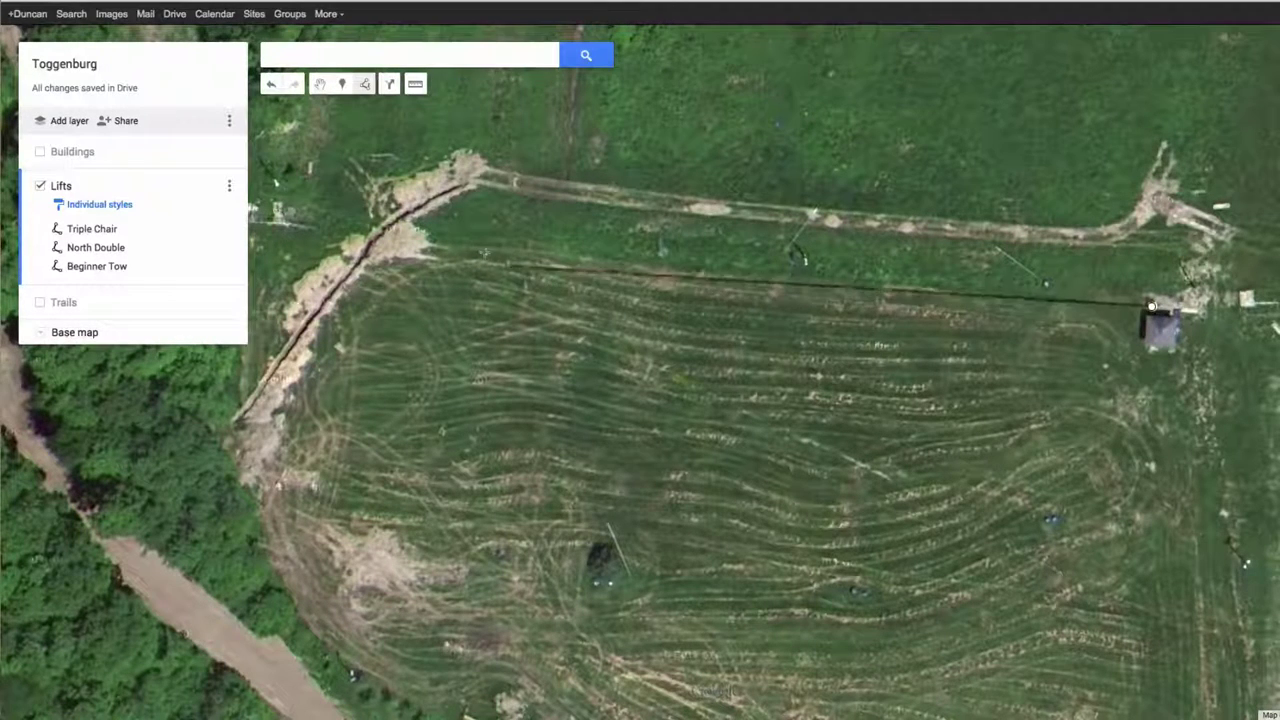
pyautogui.doubleClick(417, 227)
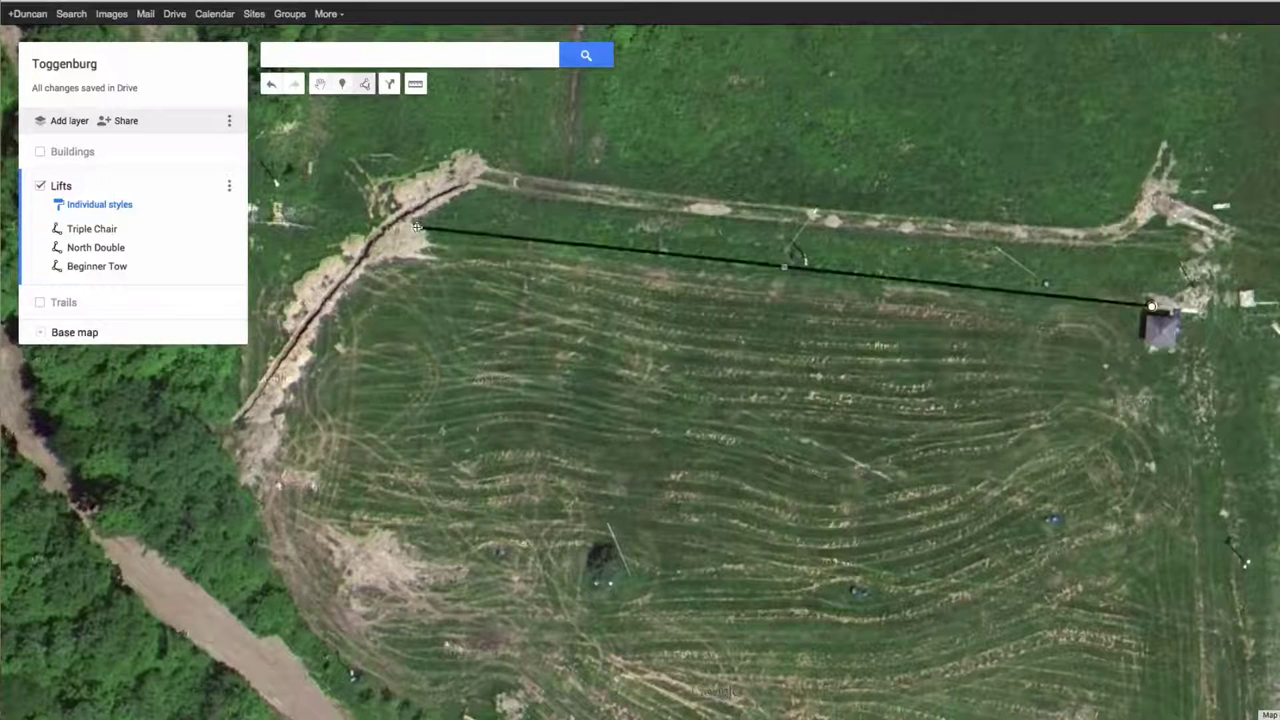
pyautogui.click(417, 227)
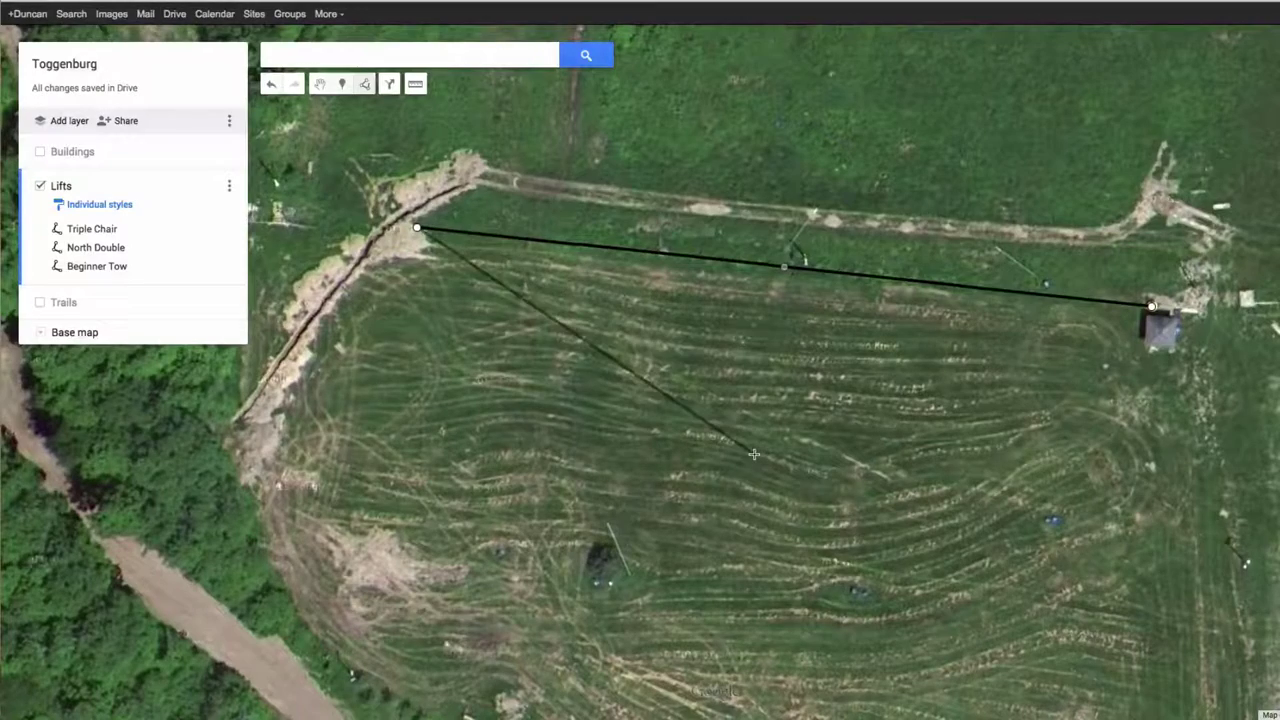
pyautogui.click(417, 227)
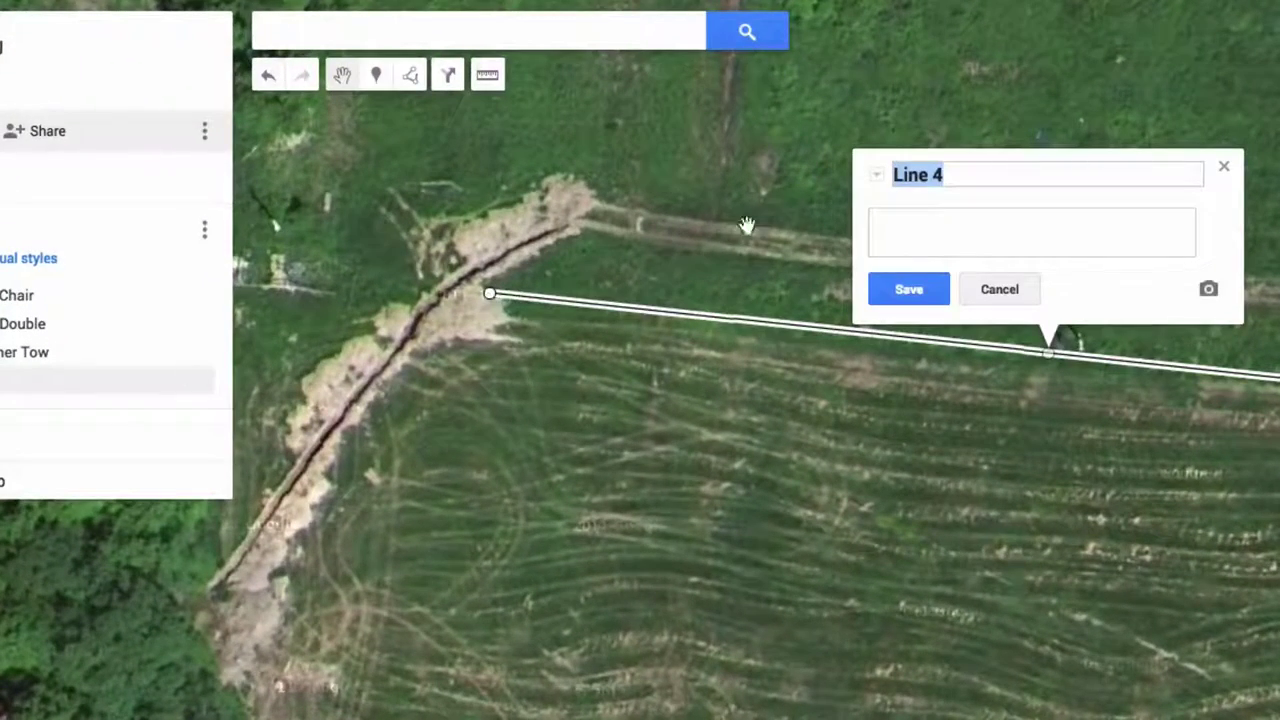
pyautogui.write('Be')
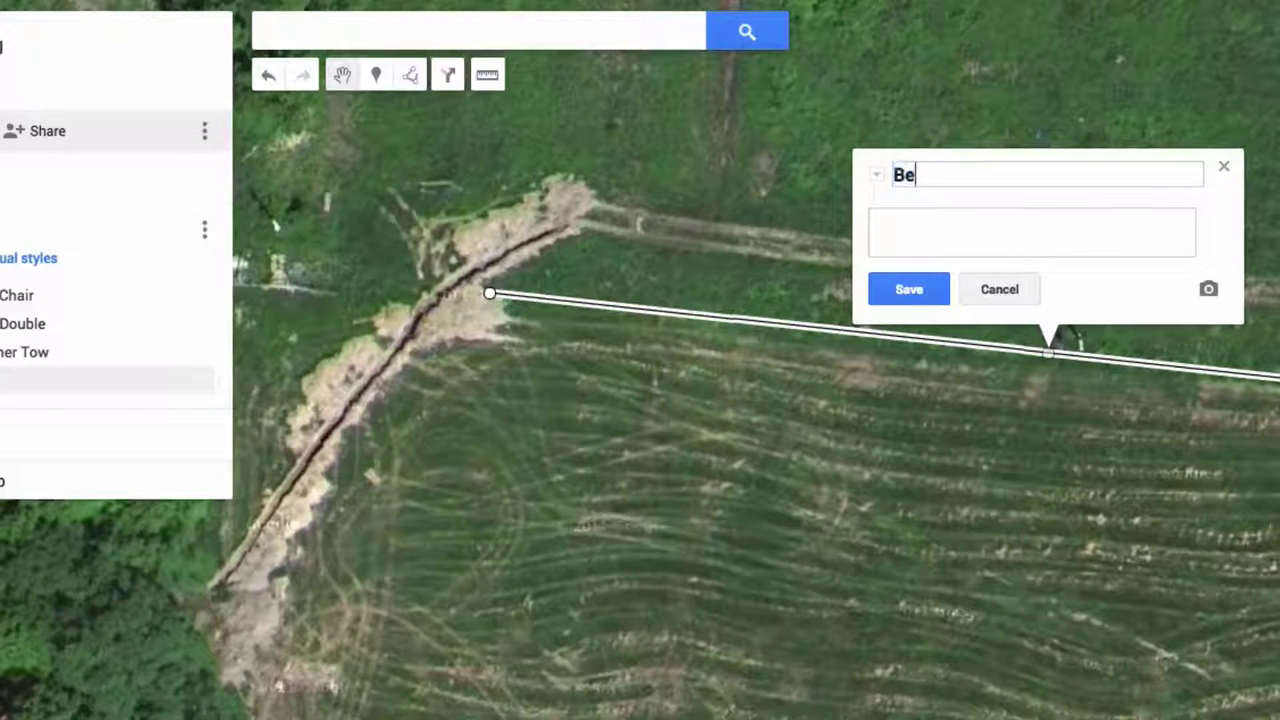
pyautogui.write('ginner Tow')
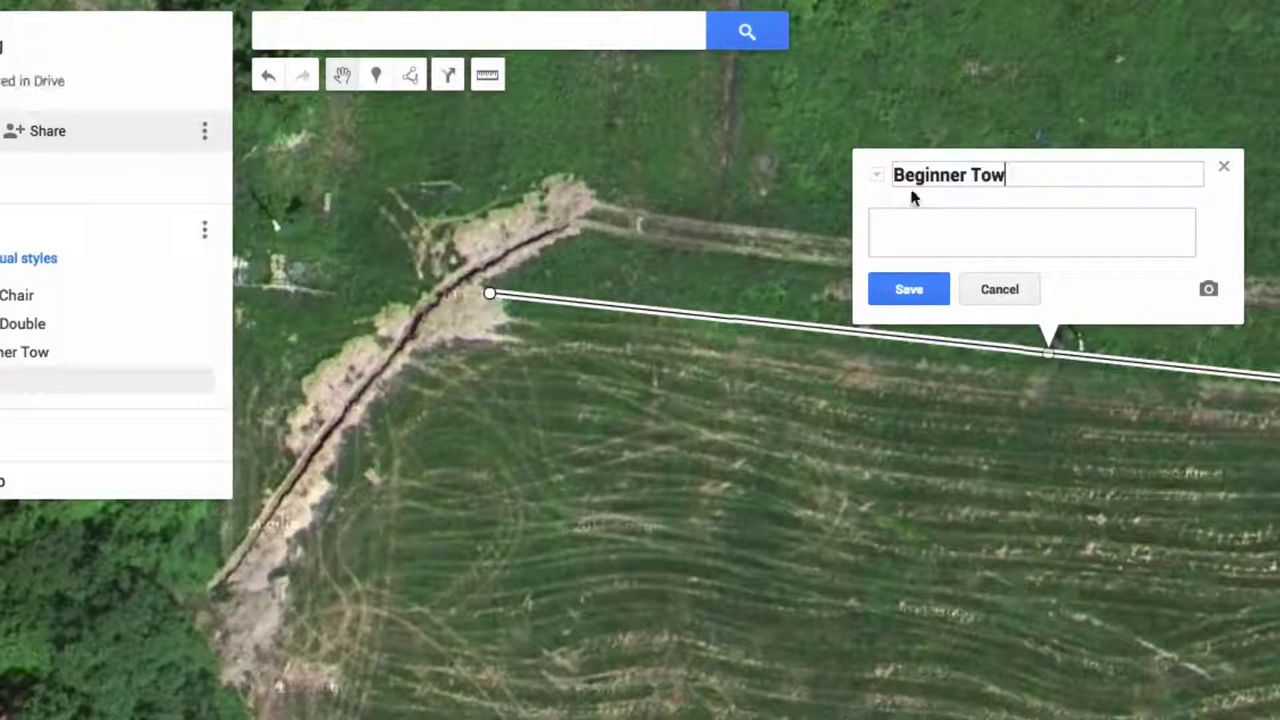
pyautogui.click(909, 290)
pyautogui.click(899, 442)
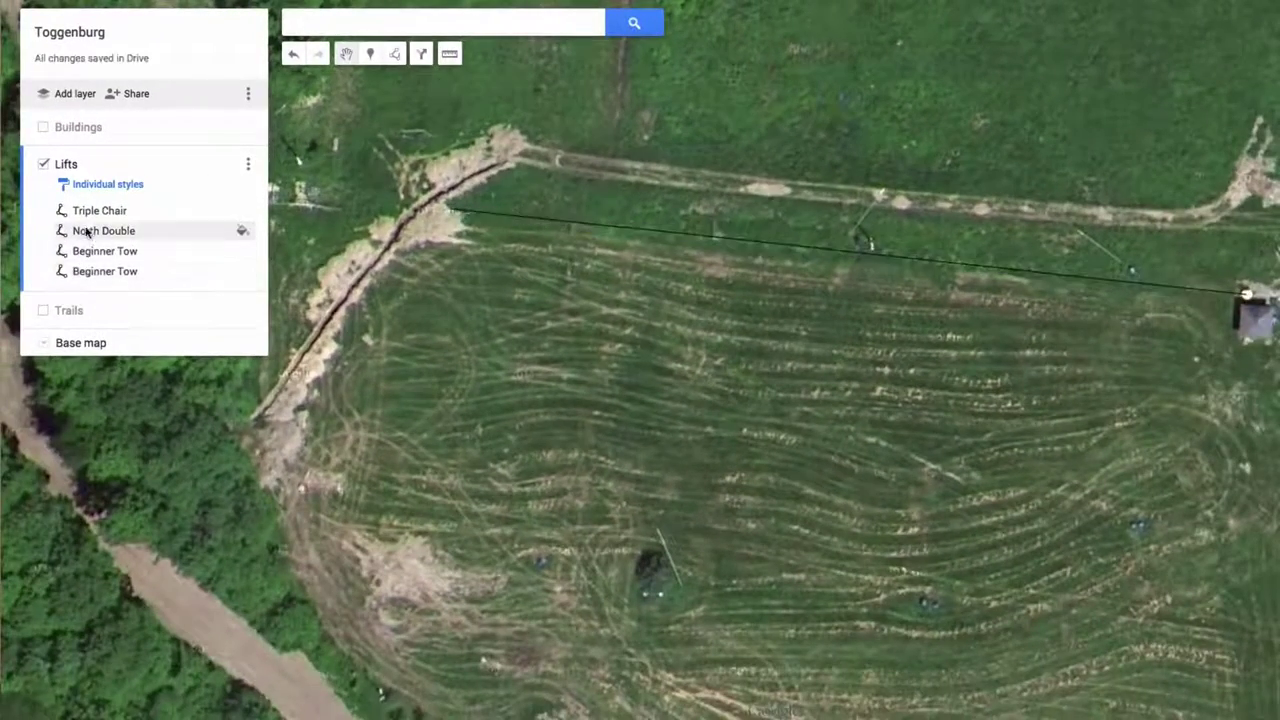
# Inspect the North Double and Triple Chair lift lines, then hide the Lifts layer
pyautogui.click(87, 231)
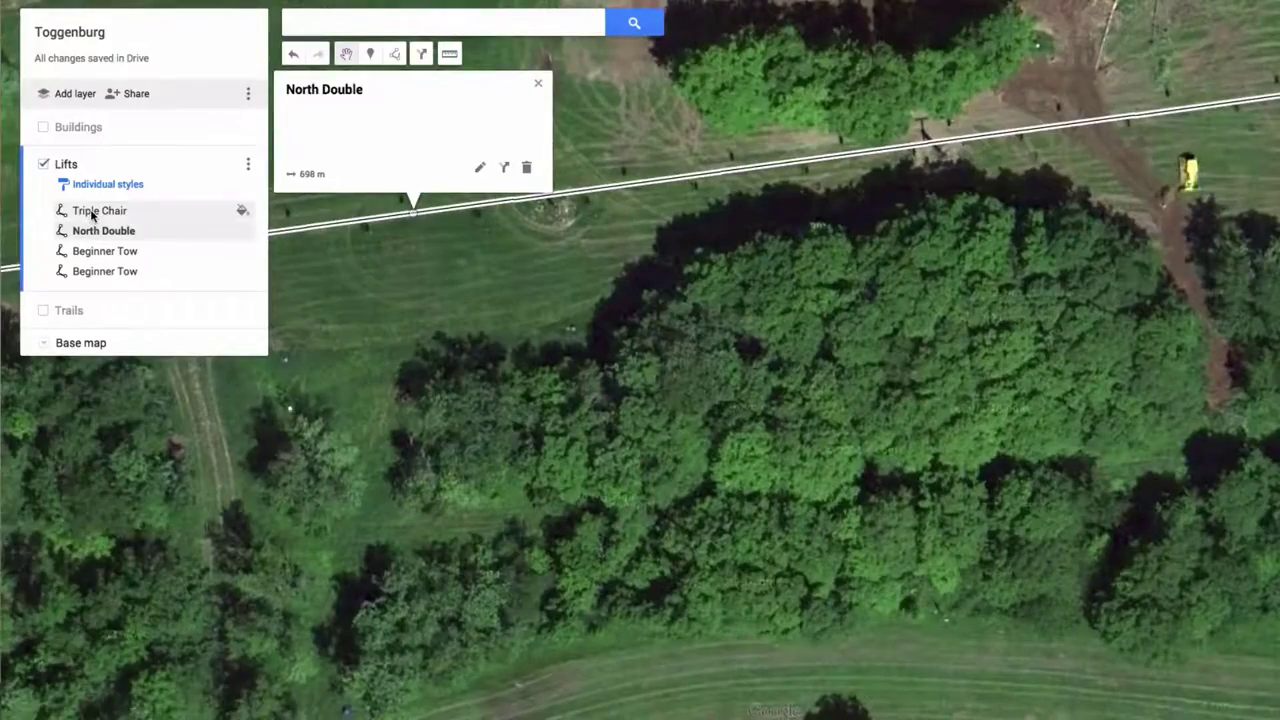
pyautogui.click(92, 212)
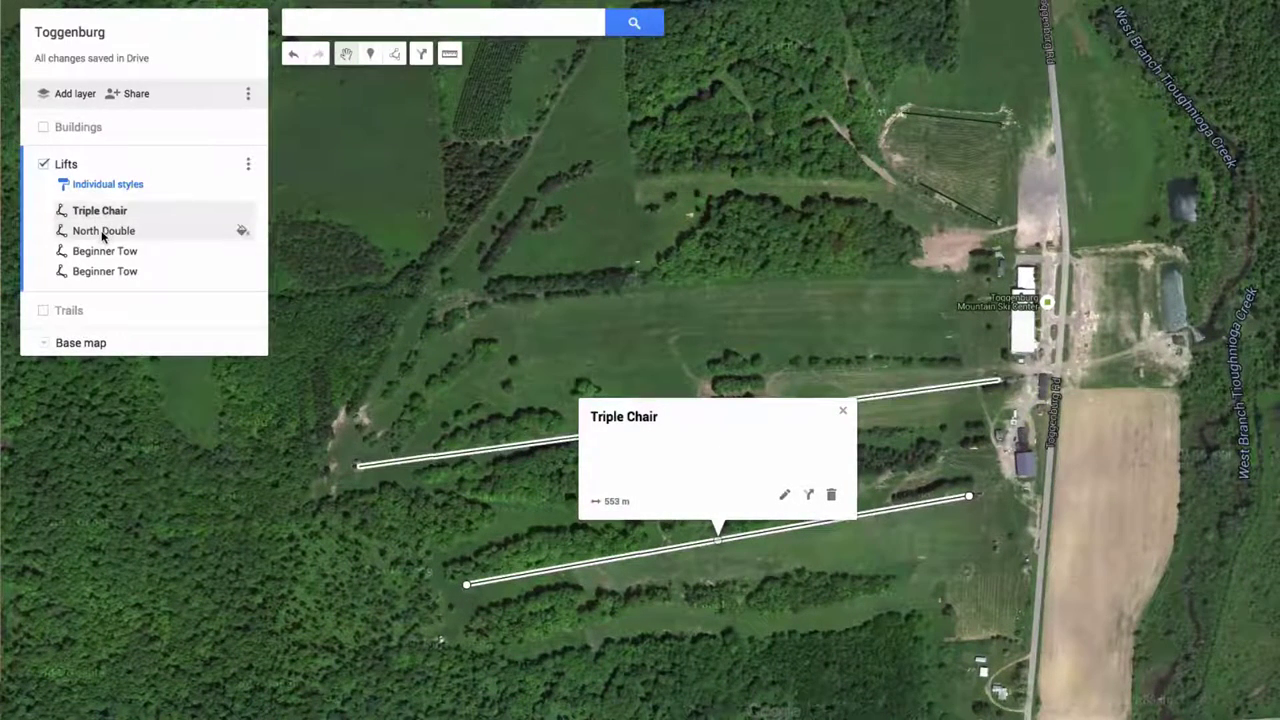
pyautogui.click(222, 155)
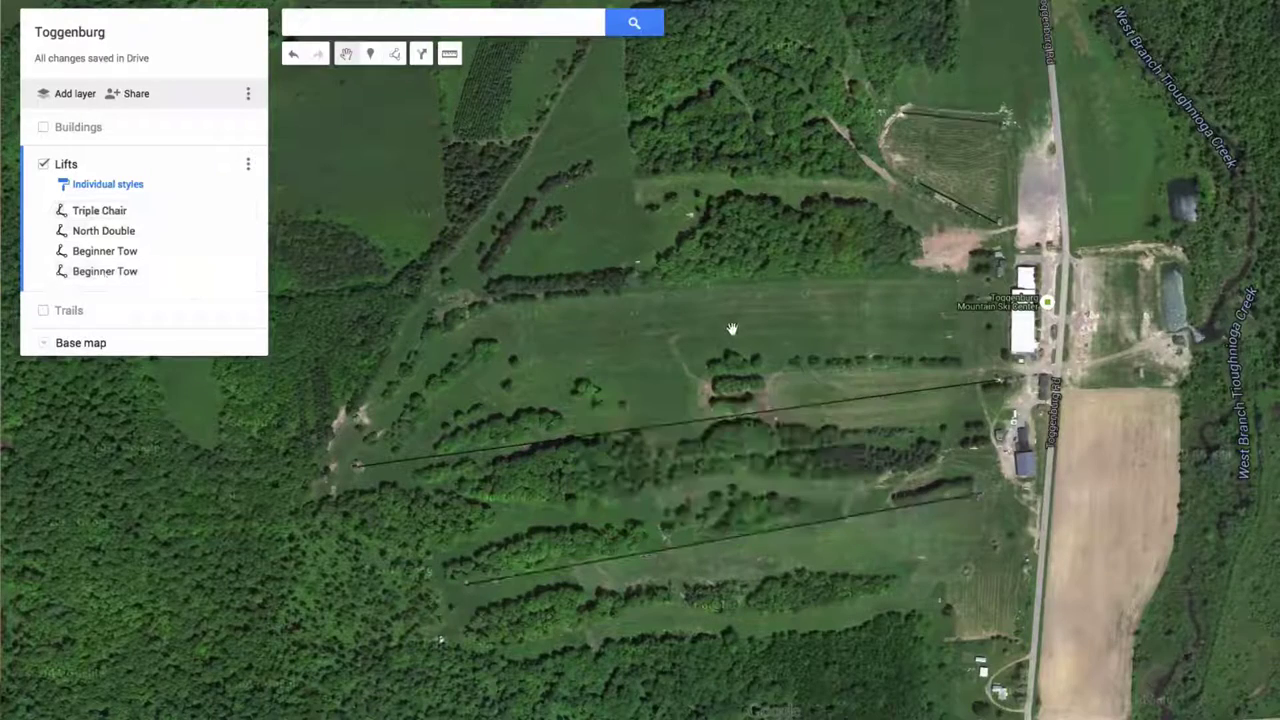
pyautogui.click(43, 167)
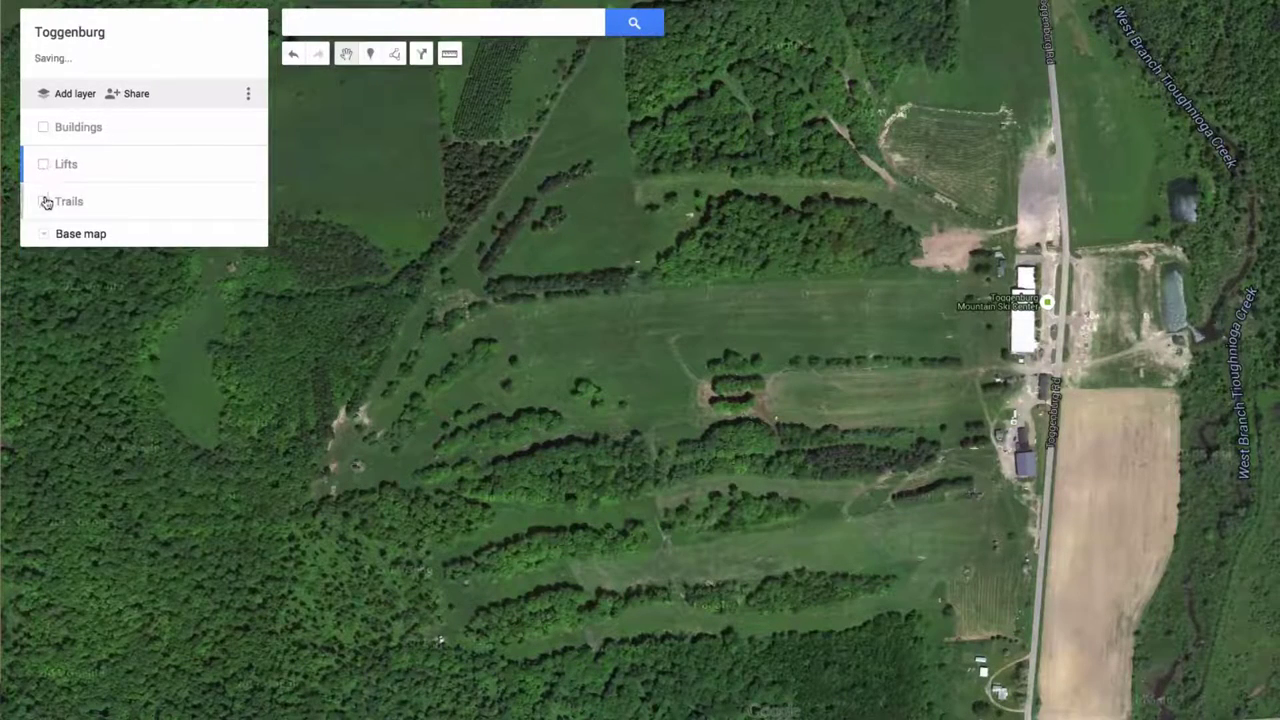
# Enable the Trails layer and frame its trail lines, including the lower slopes, in view
pyautogui.click(44, 201)
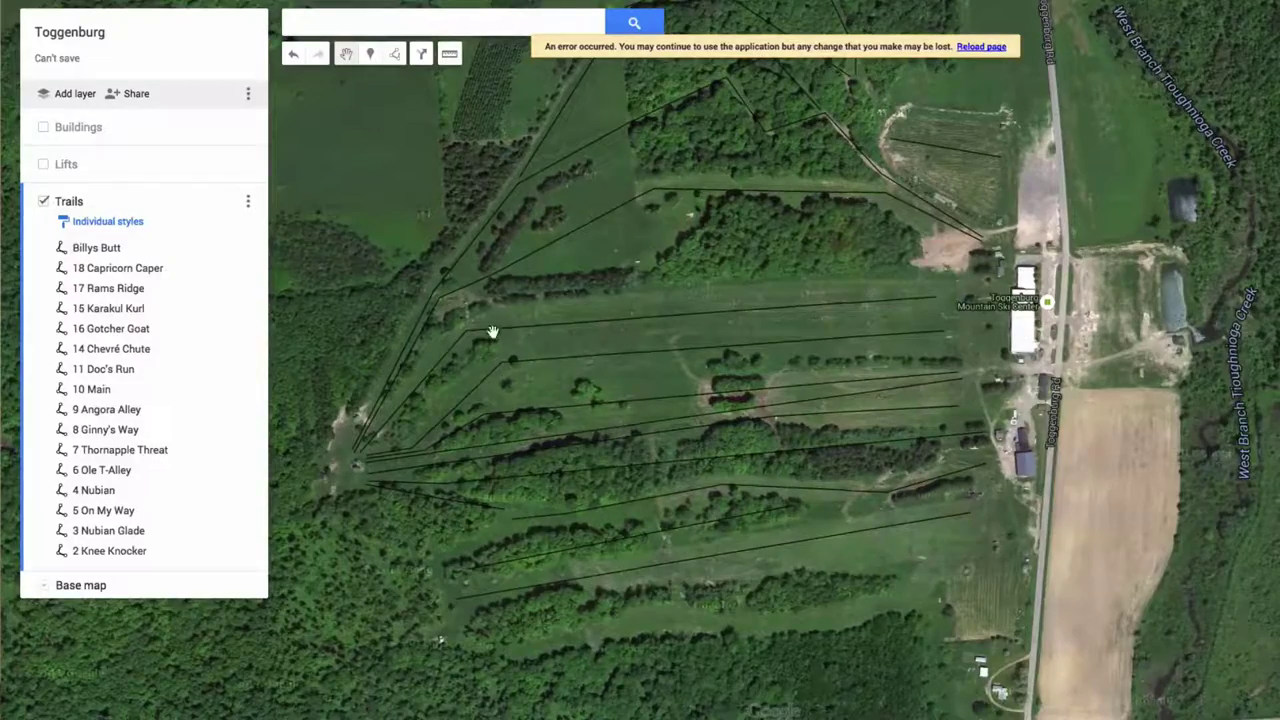
pyautogui.moveTo(489, 329); pyautogui.dragTo(543, 383)
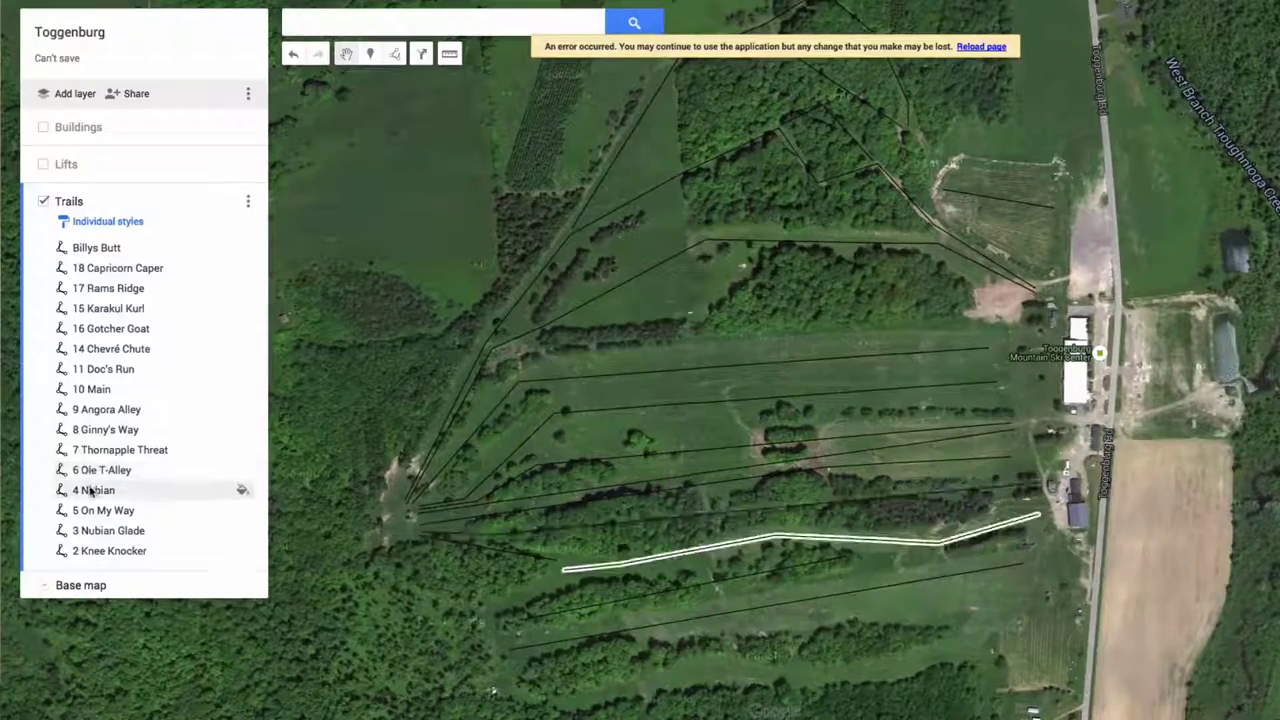
pyautogui.moveTo(748, 654); pyautogui.dragTo(777, 543)
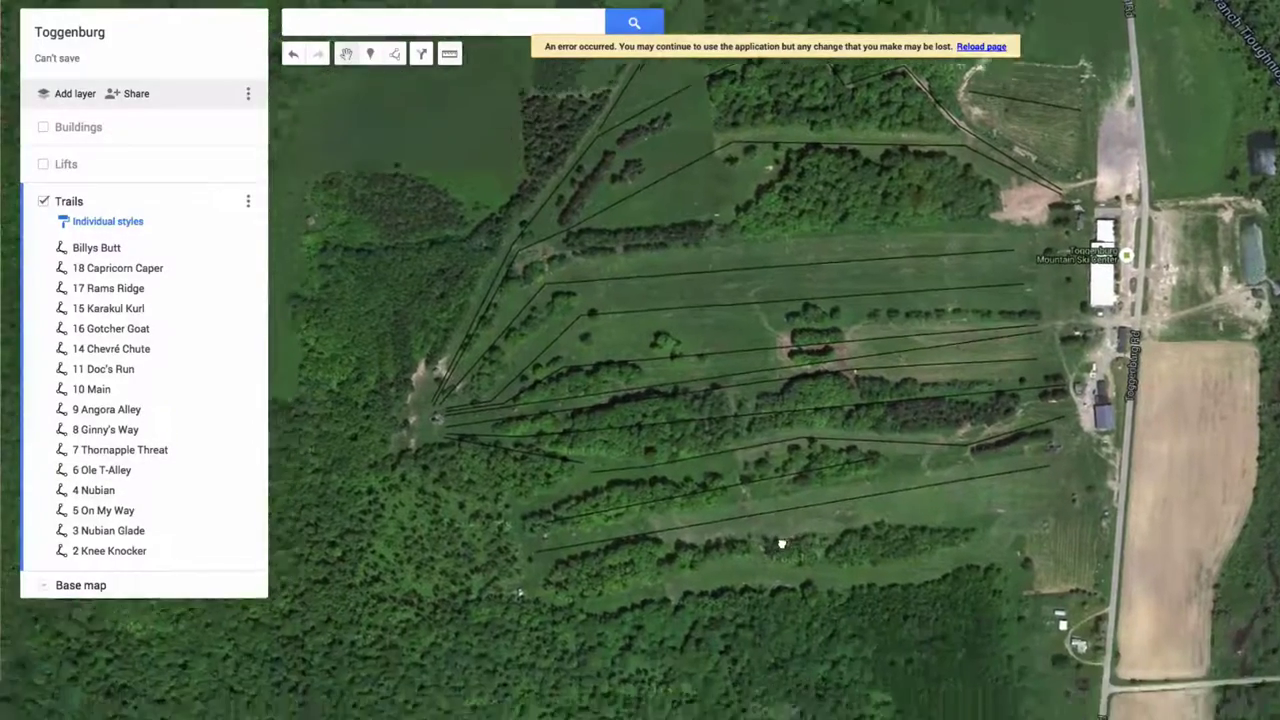
pyautogui.moveTo(595, 563); pyautogui.dragTo(594, 514)
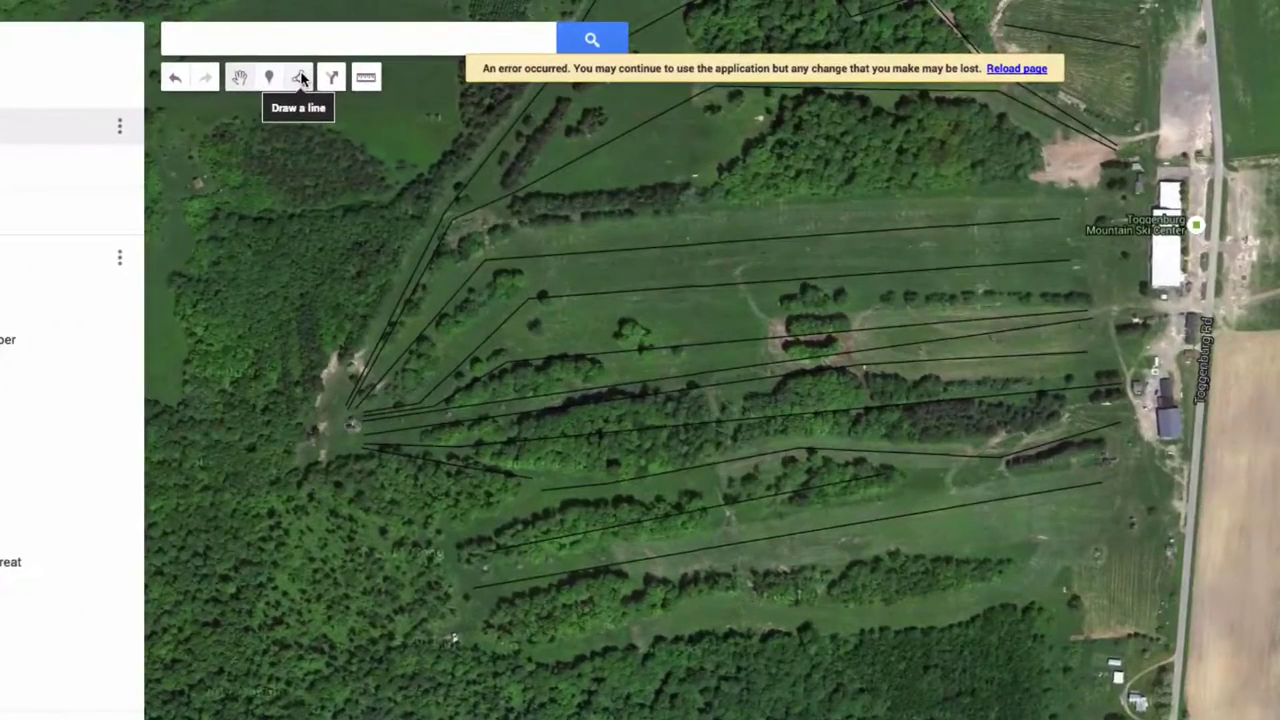
# Trace a new trail line along the bottom edge of the slopes, bending up toward the base area
pyautogui.click(302, 78)
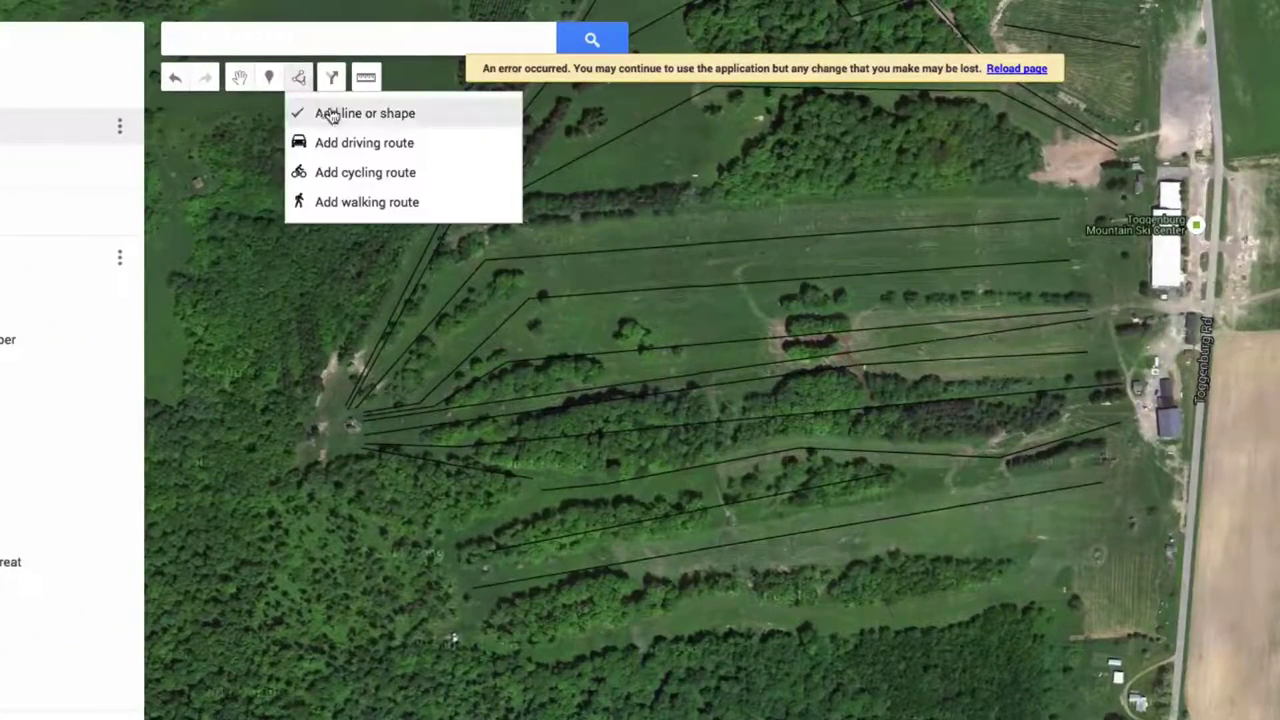
pyautogui.click(326, 111)
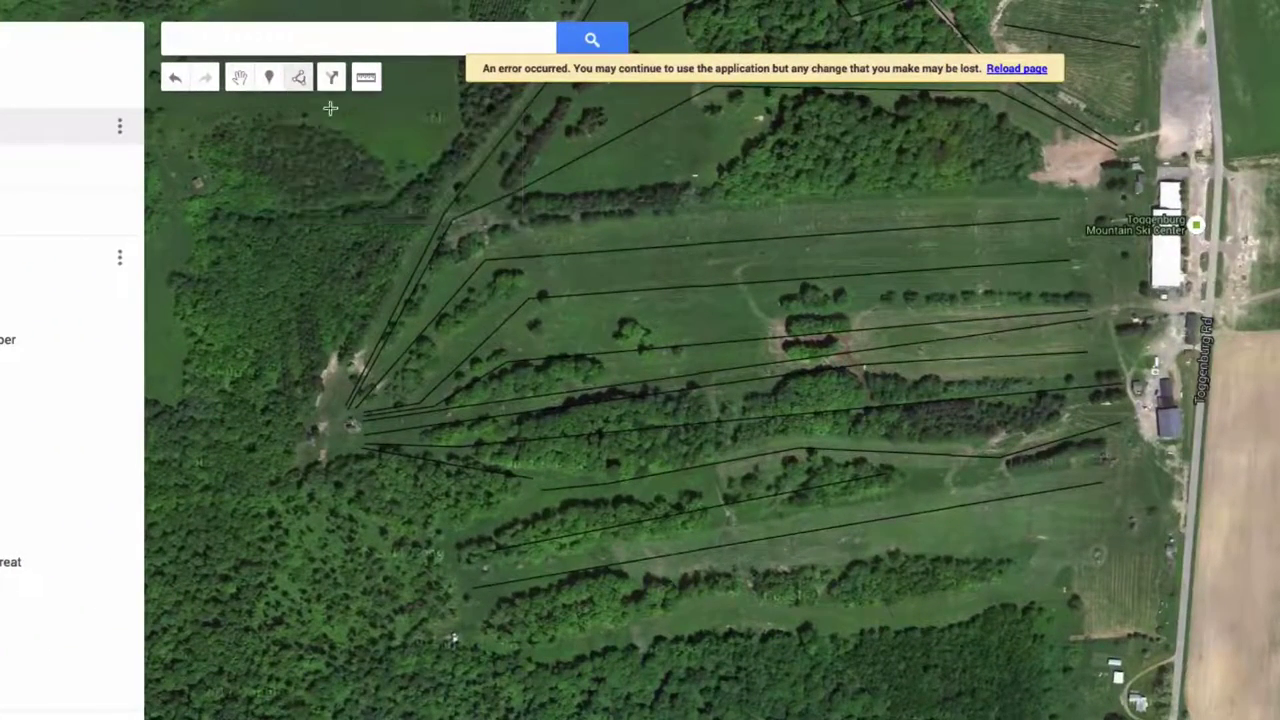
pyautogui.click(467, 602)
pyautogui.click(473, 640)
pyautogui.click(528, 653)
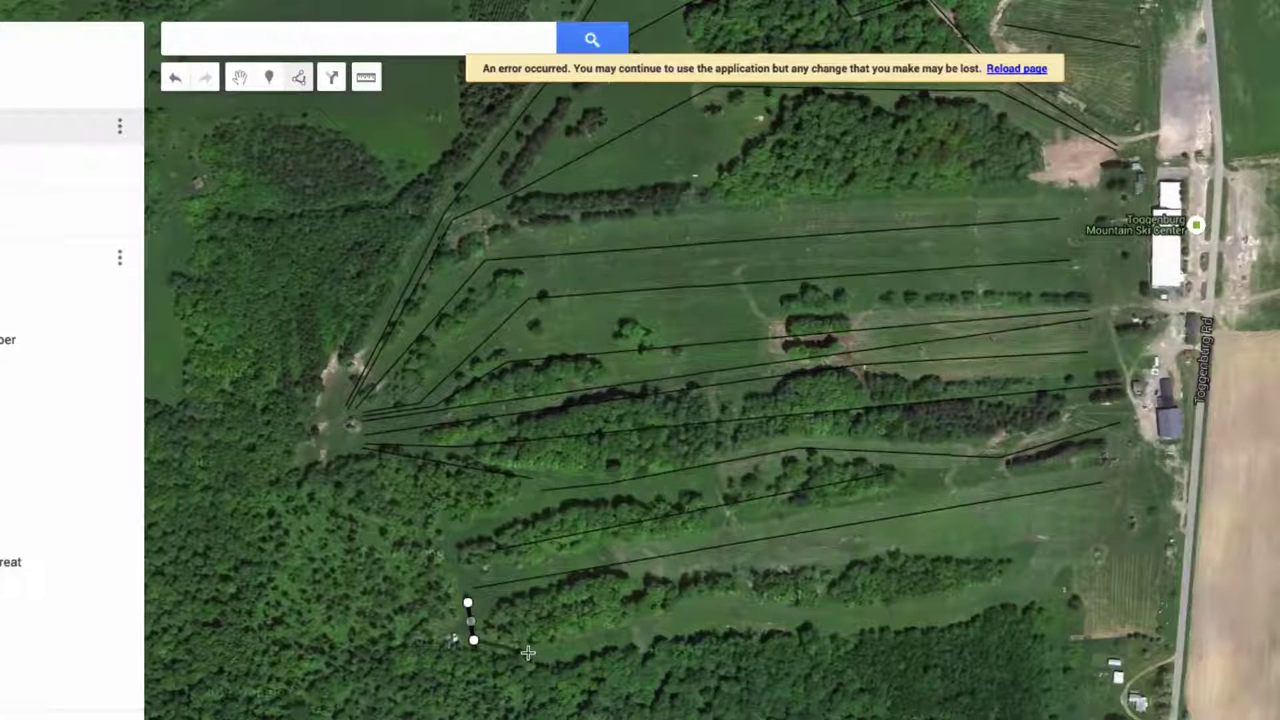
pyautogui.click(727, 613)
pyautogui.click(852, 623)
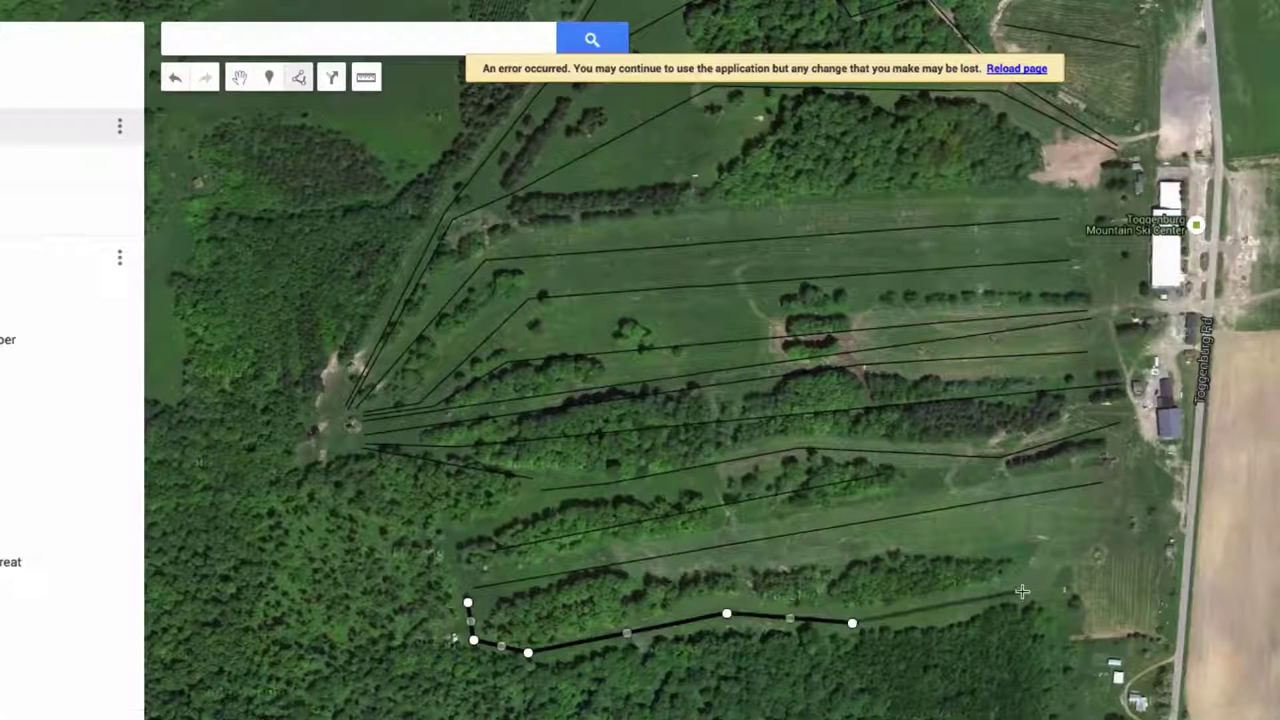
pyautogui.click(1022, 592)
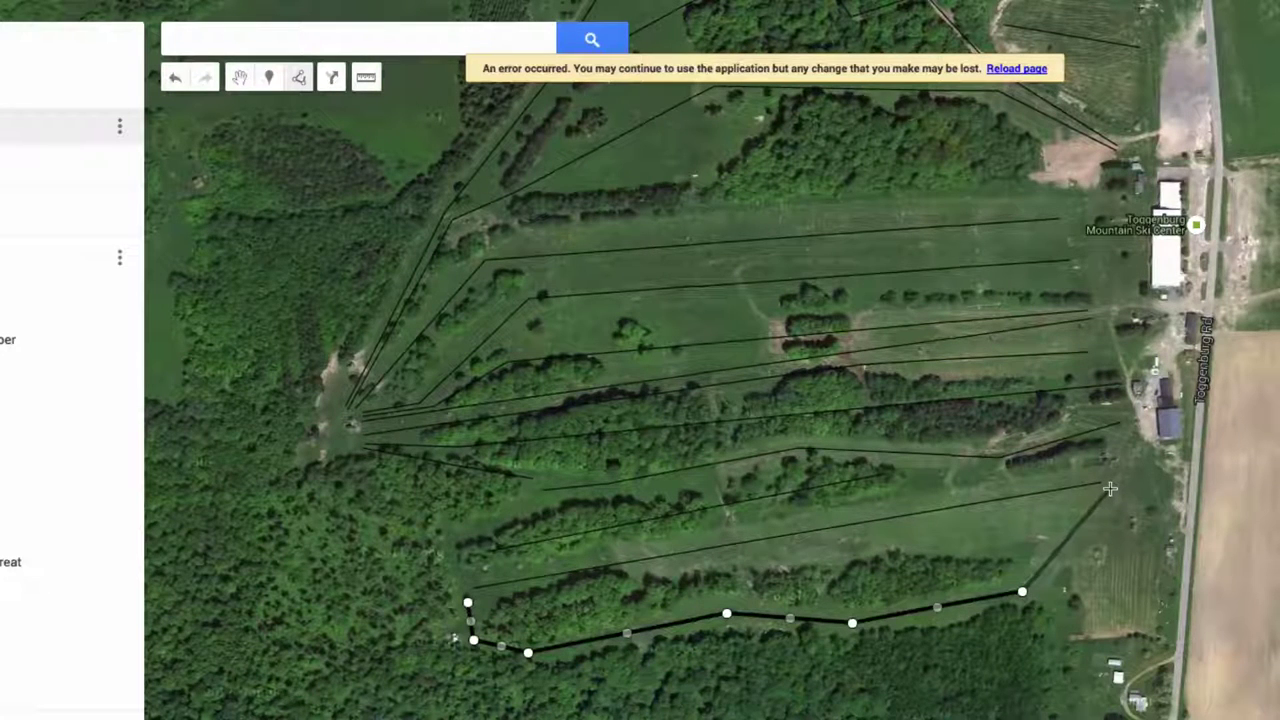
pyautogui.click(1110, 488)
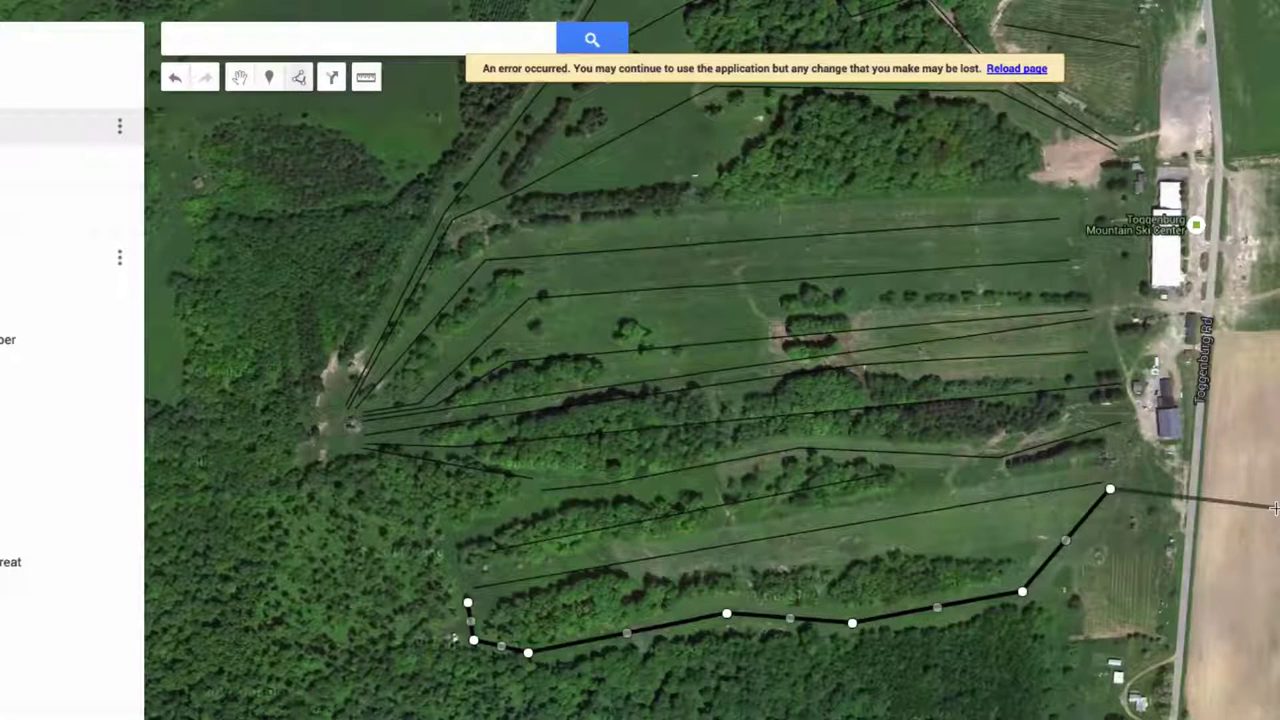
pyautogui.click(1110, 490)
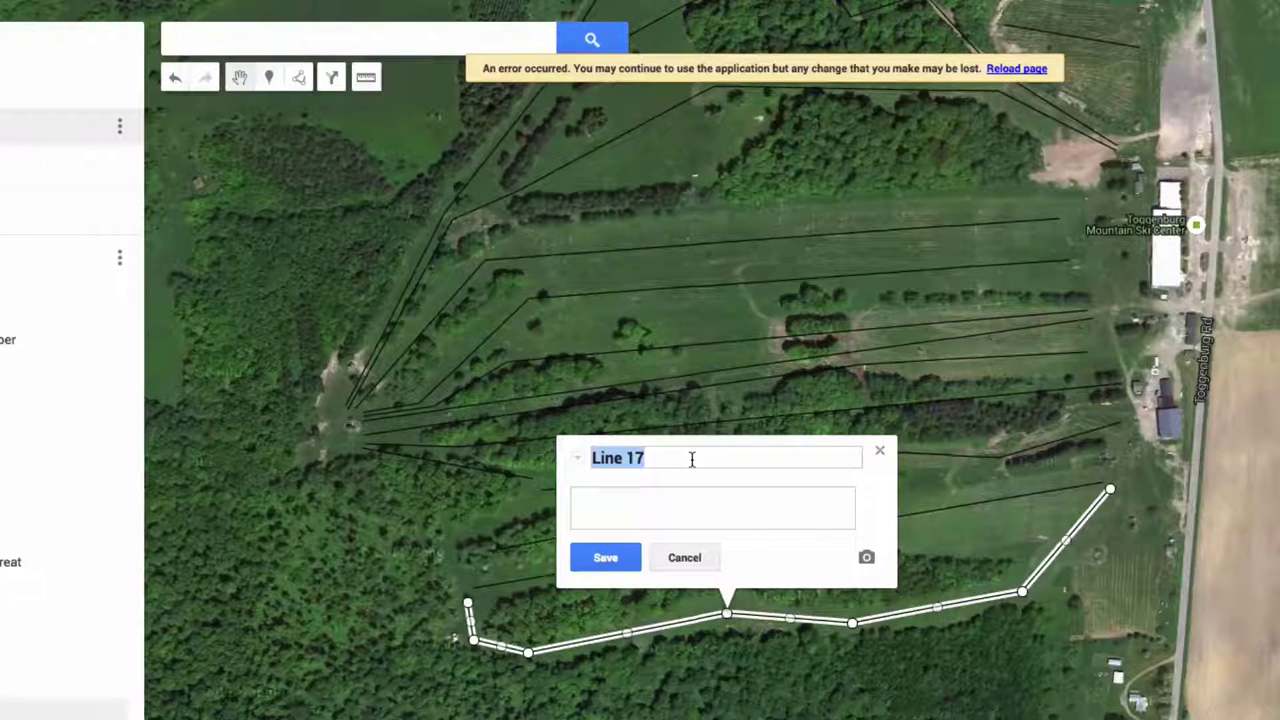
# Name the trail '1 Oh My Goat', fixing the typo, save it and close its card
pyautogui.write('1')
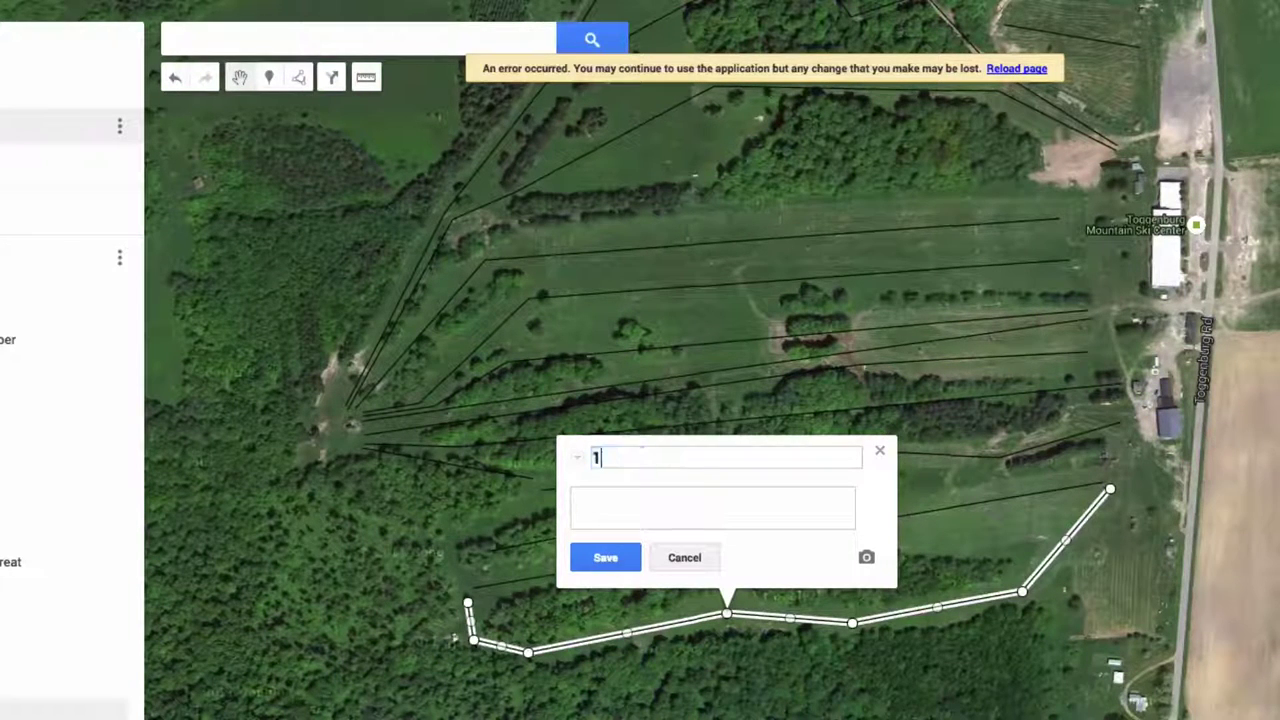
pyautogui.write(' Oh My Gio')
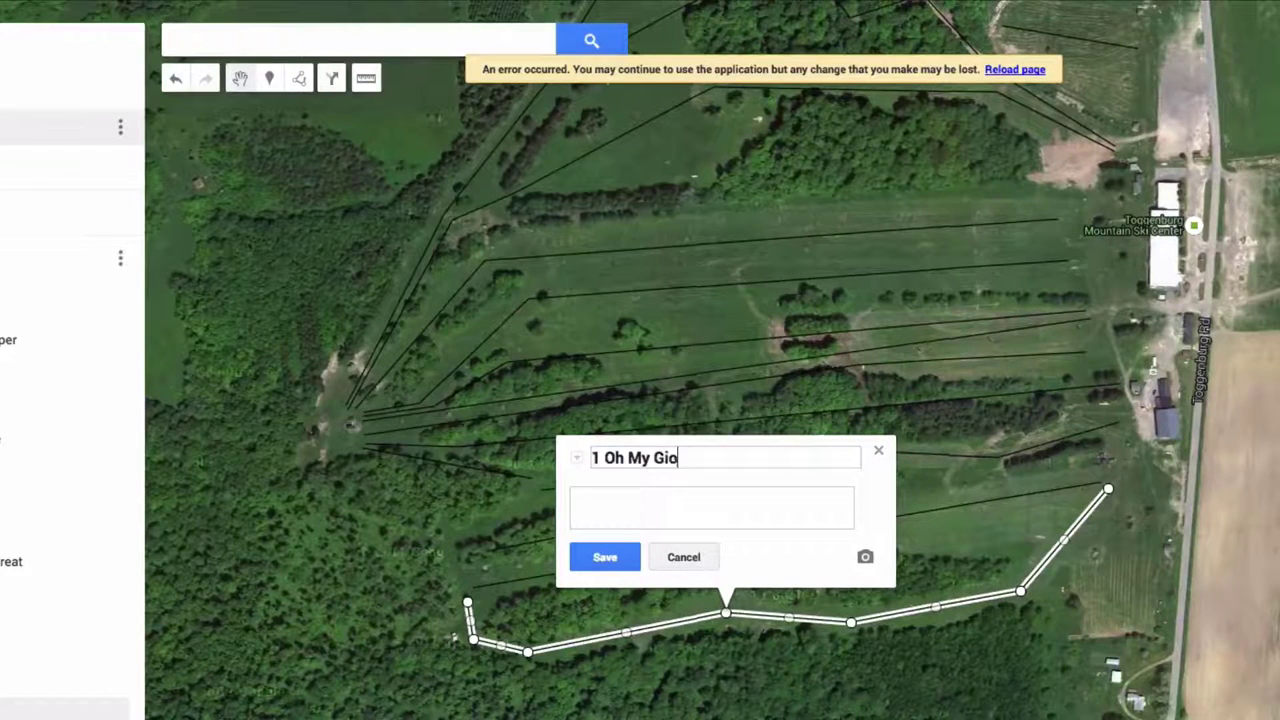
pyautogui.click(671, 458)
pyautogui.press('BackSpace')
pyautogui.click(604, 557)
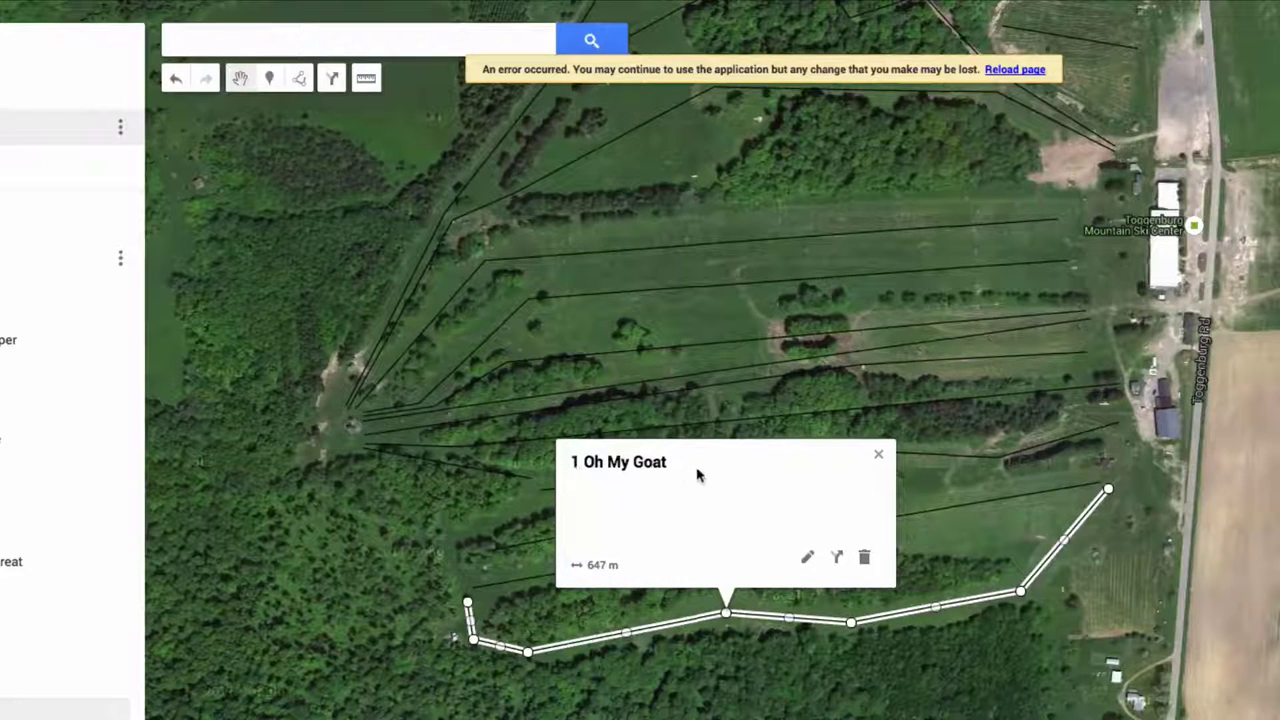
pyautogui.click(966, 651)
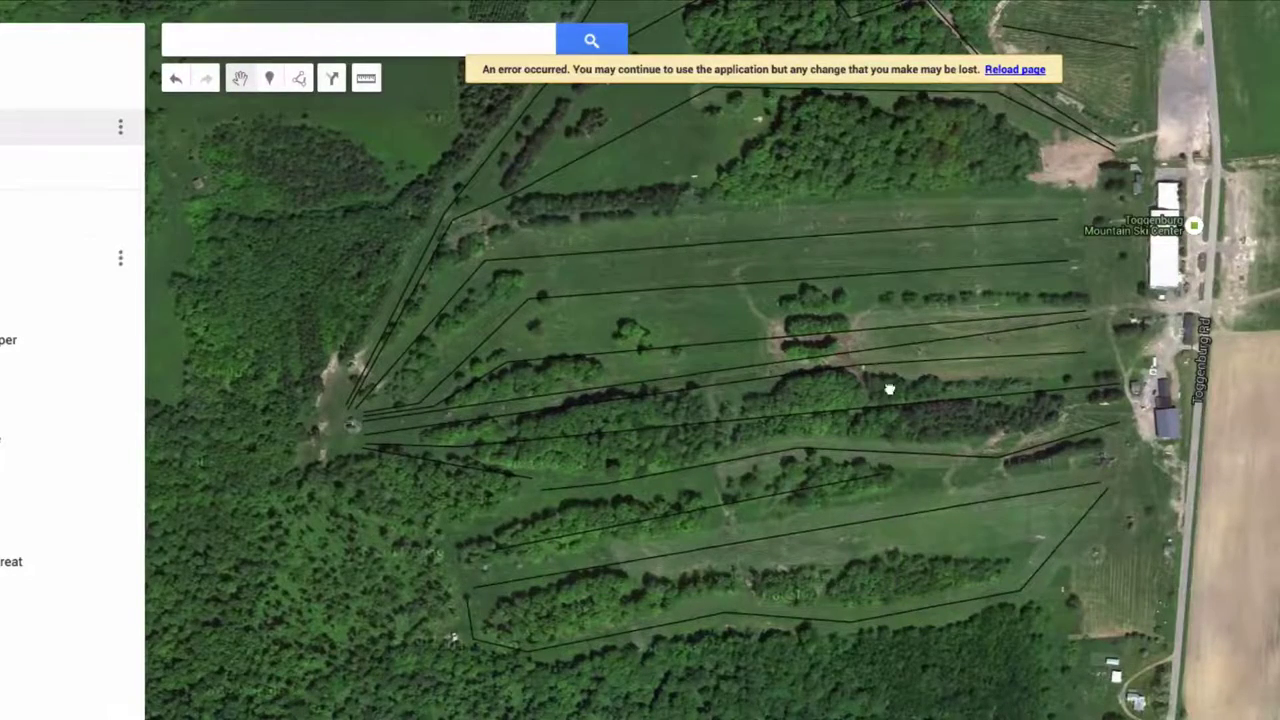
# Colour the 15 Karakul Kurl trail blue, then hide the Trails layer
pyautogui.moveTo(886, 382); pyautogui.dragTo(840, 594)
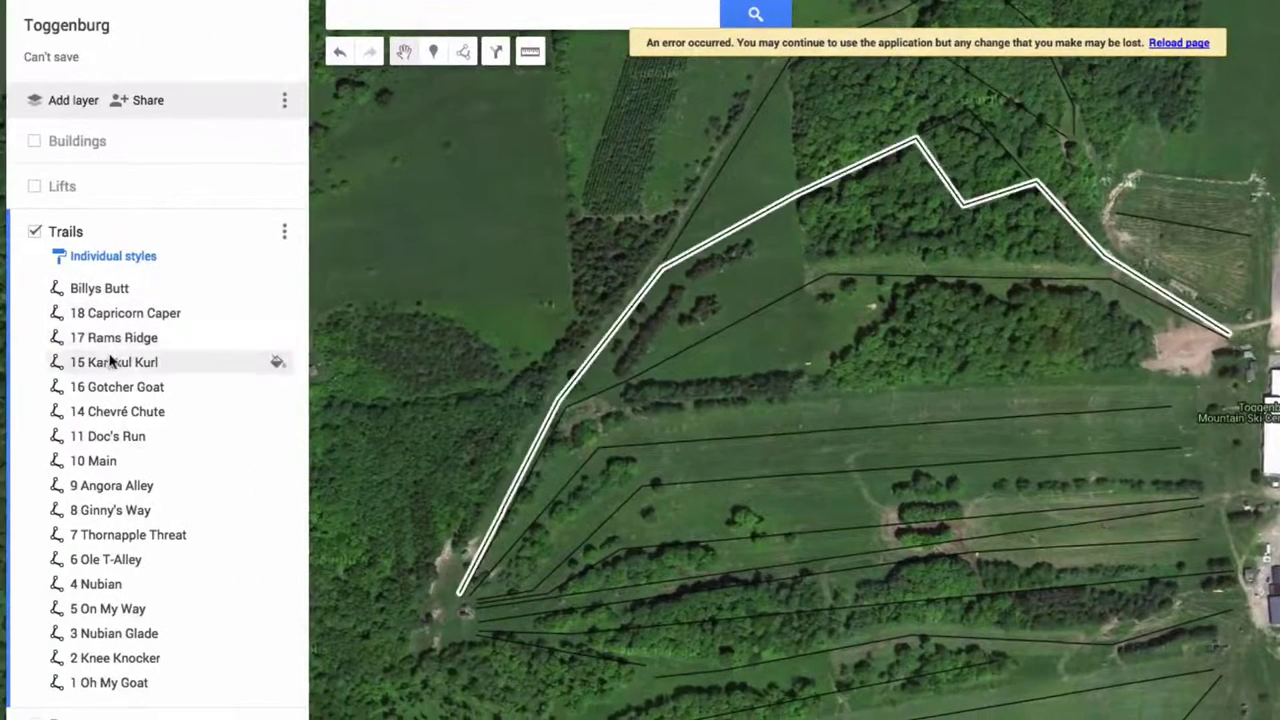
pyautogui.click(128, 370)
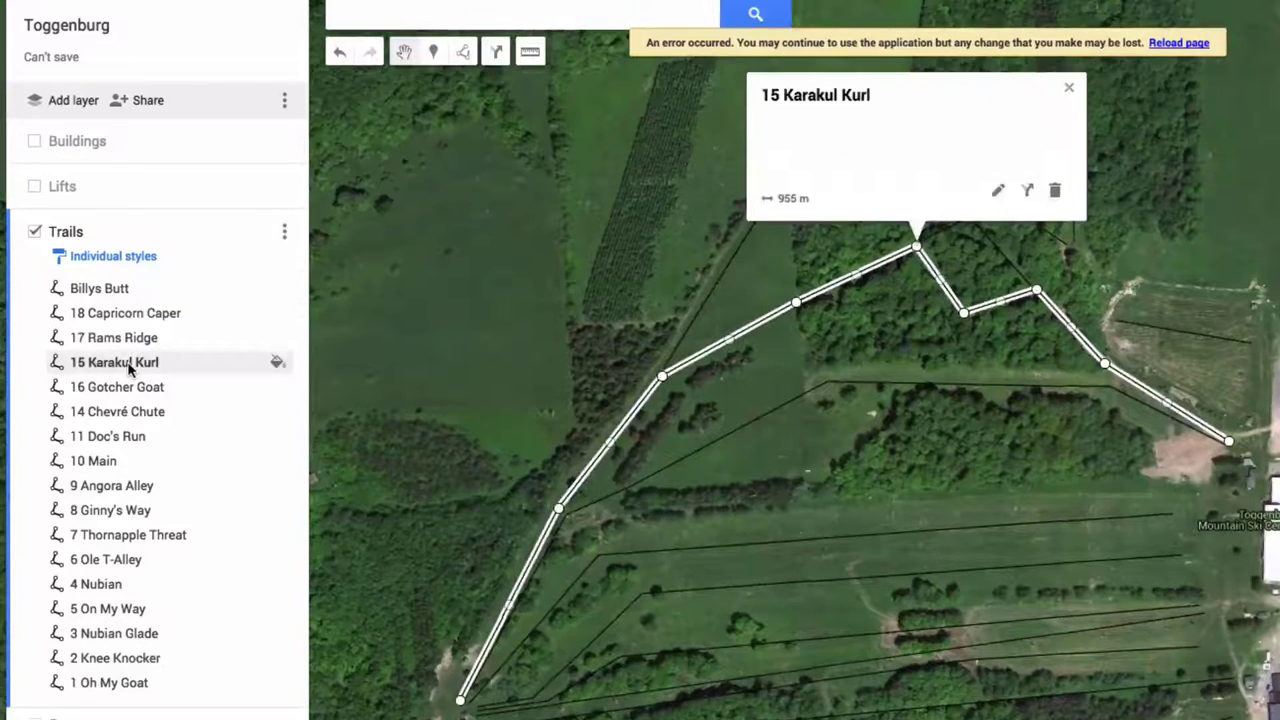
pyautogui.click(278, 364)
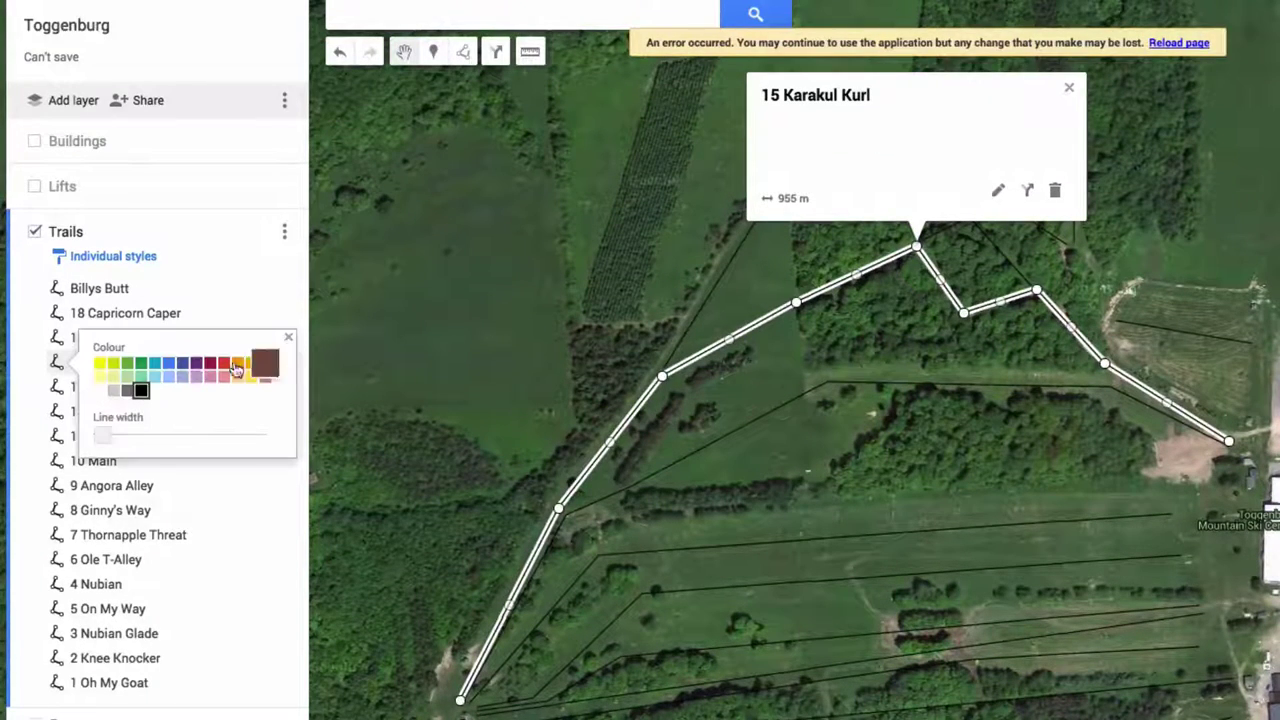
pyautogui.click(172, 369)
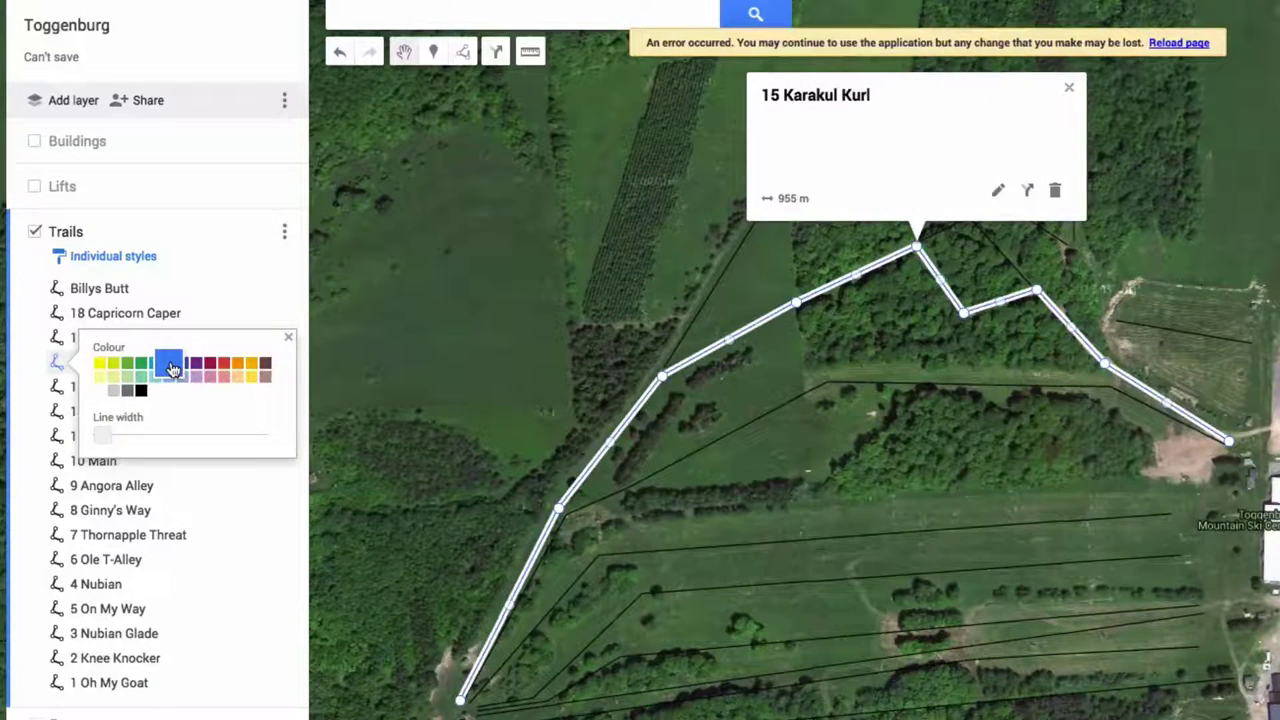
pyautogui.click(490, 386)
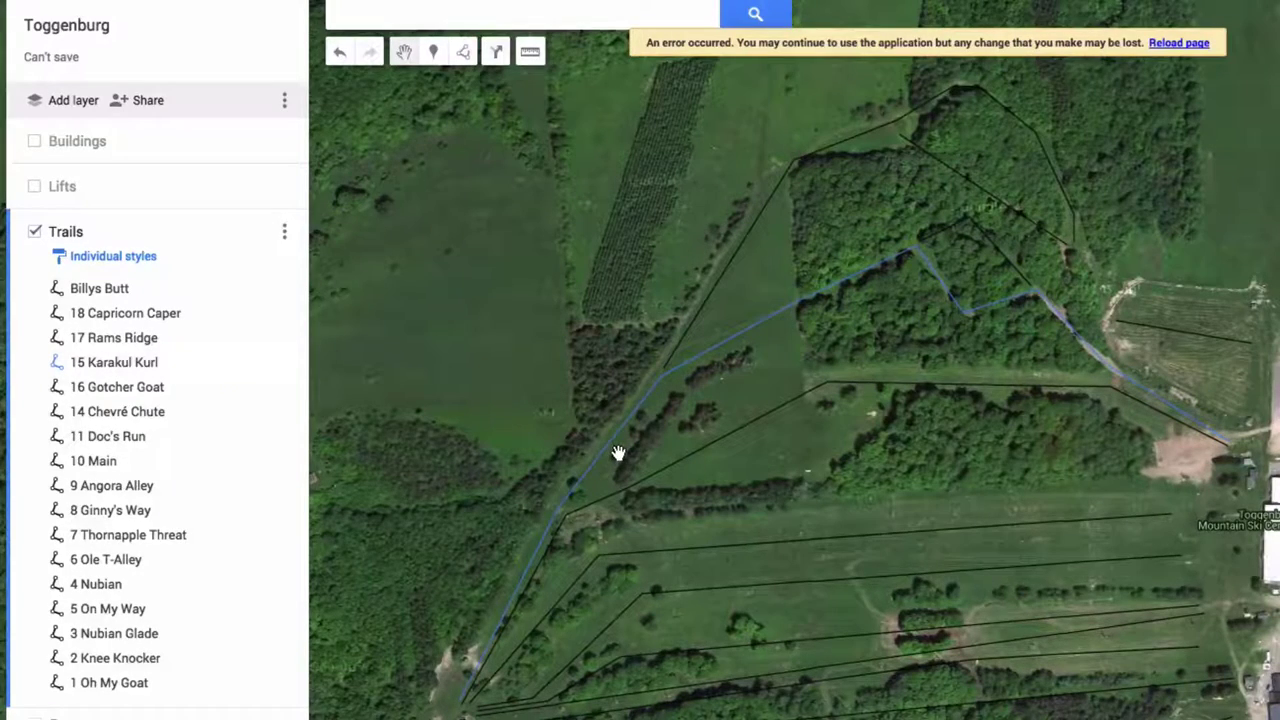
pyautogui.click(34, 232)
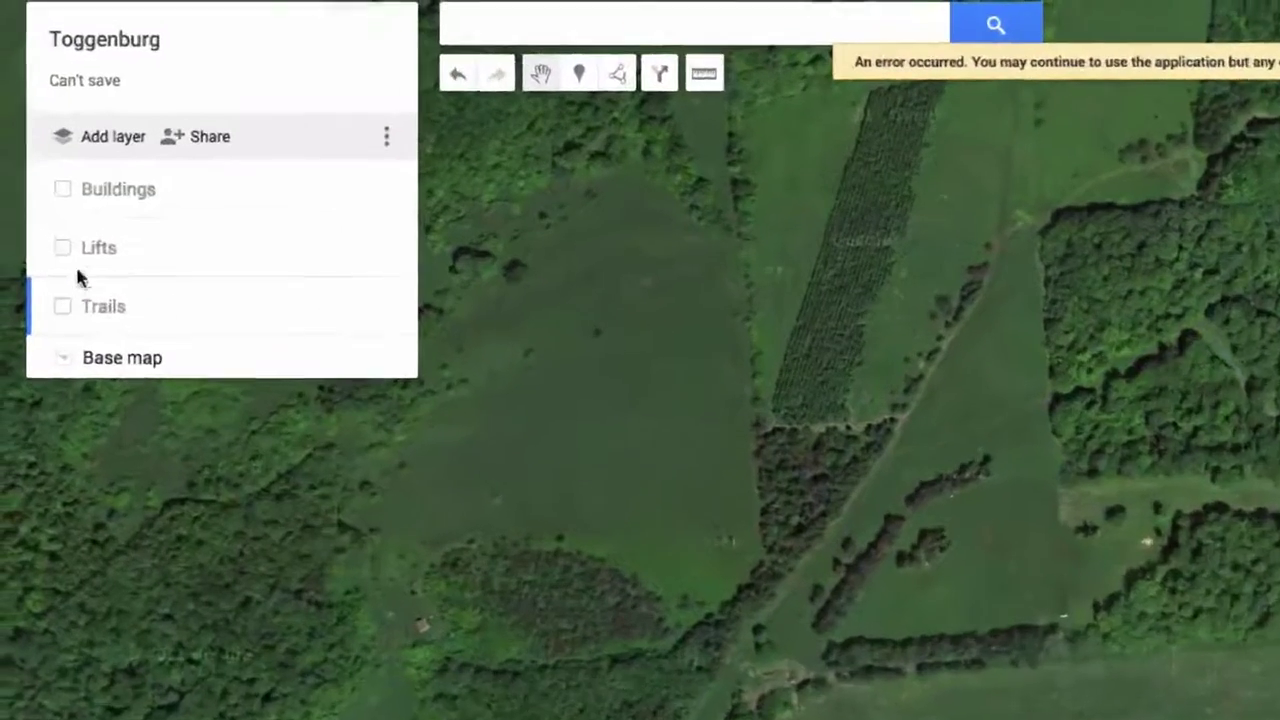
# Show the Lifts layer and colour the Triple Chair and North Double lifts red
pyautogui.click(63, 247)
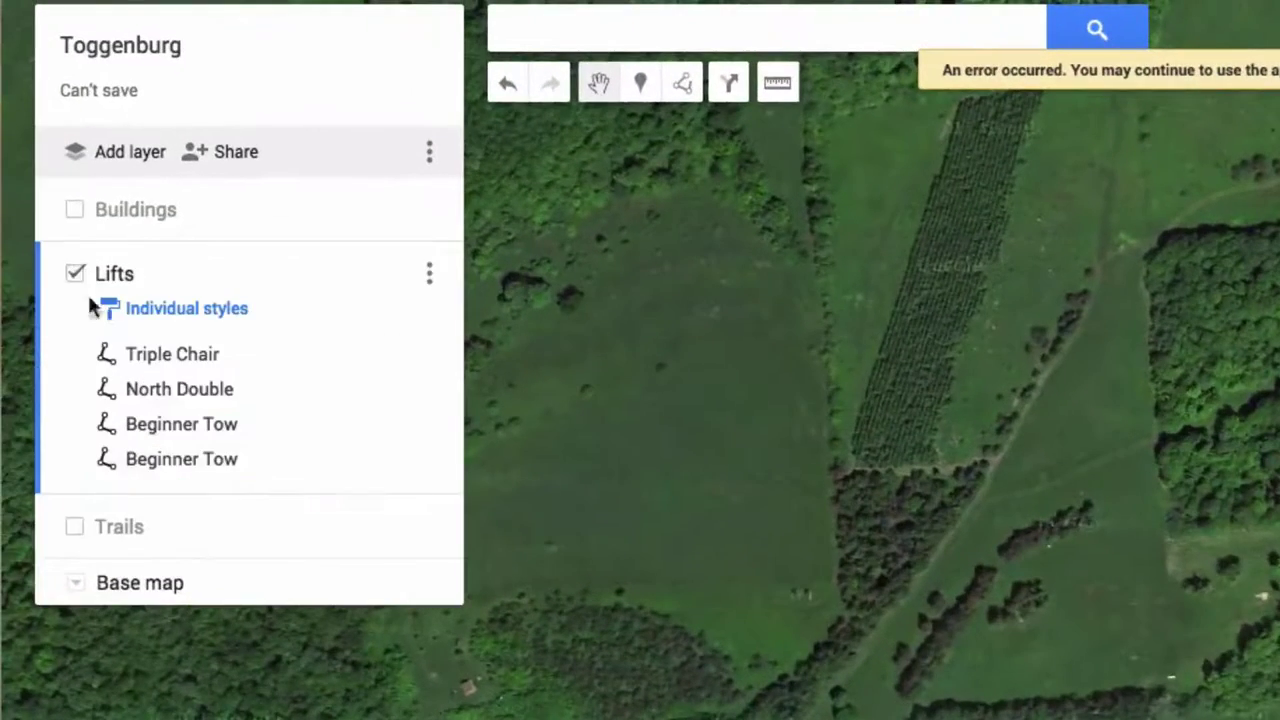
pyautogui.click(420, 356)
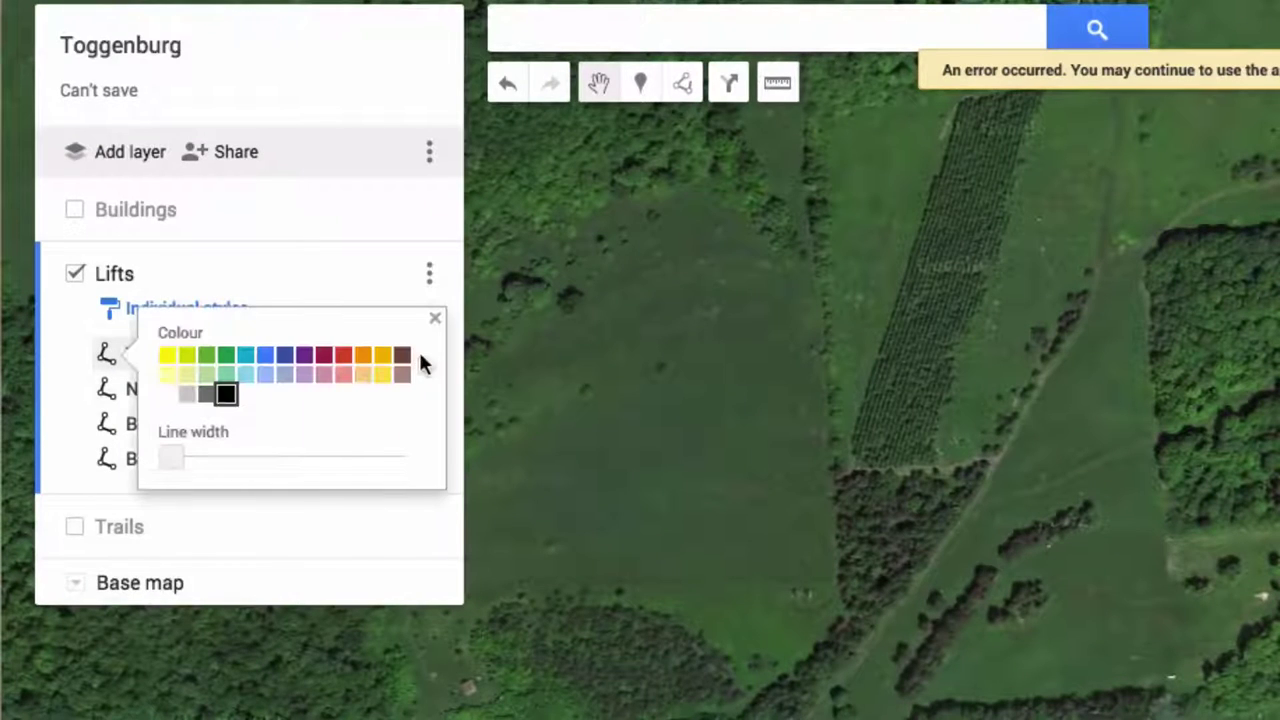
pyautogui.click(337, 364)
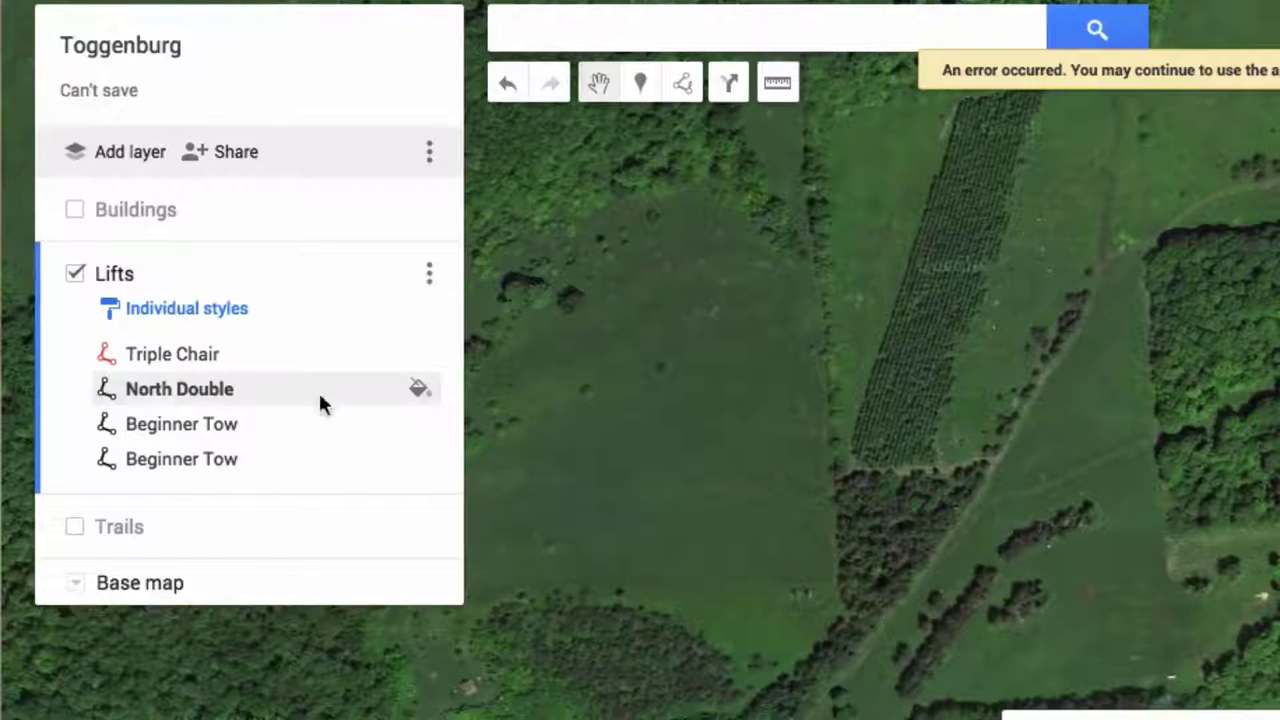
pyautogui.click(419, 389)
pyautogui.click(337, 395)
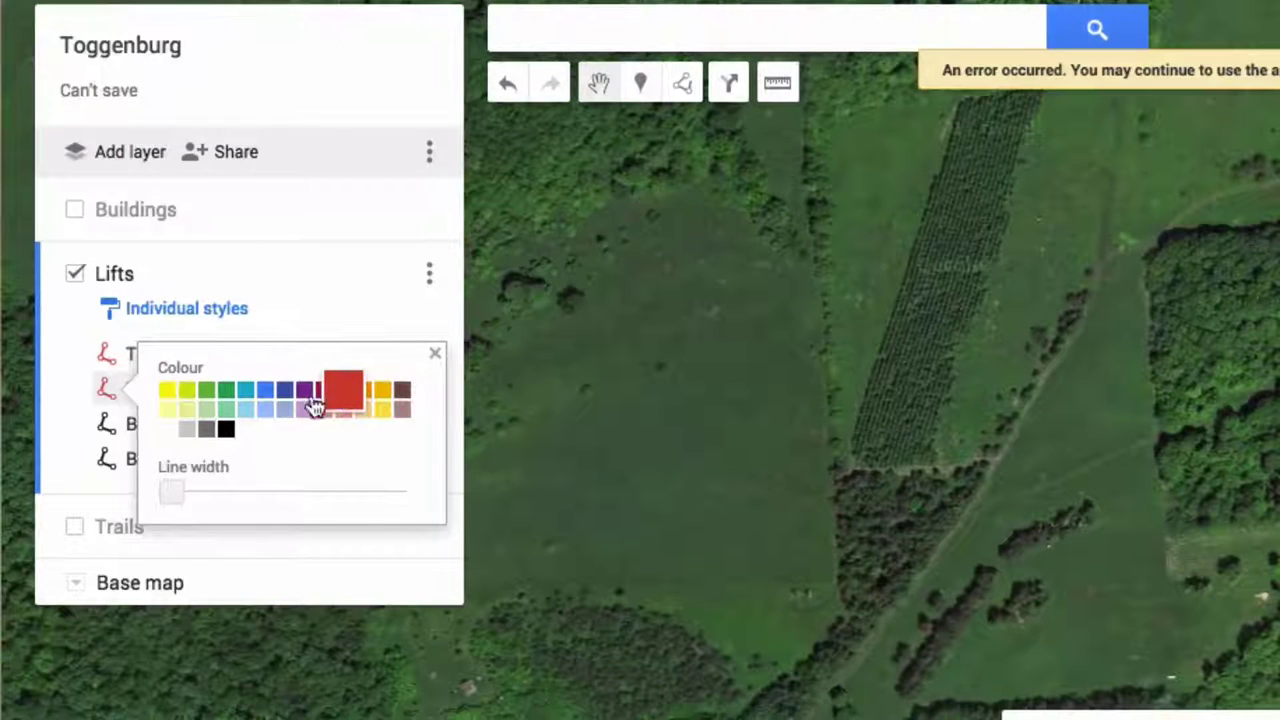
# Colour both Beginner Tows red and turn the Buildings layer back on
pyautogui.click(419, 428)
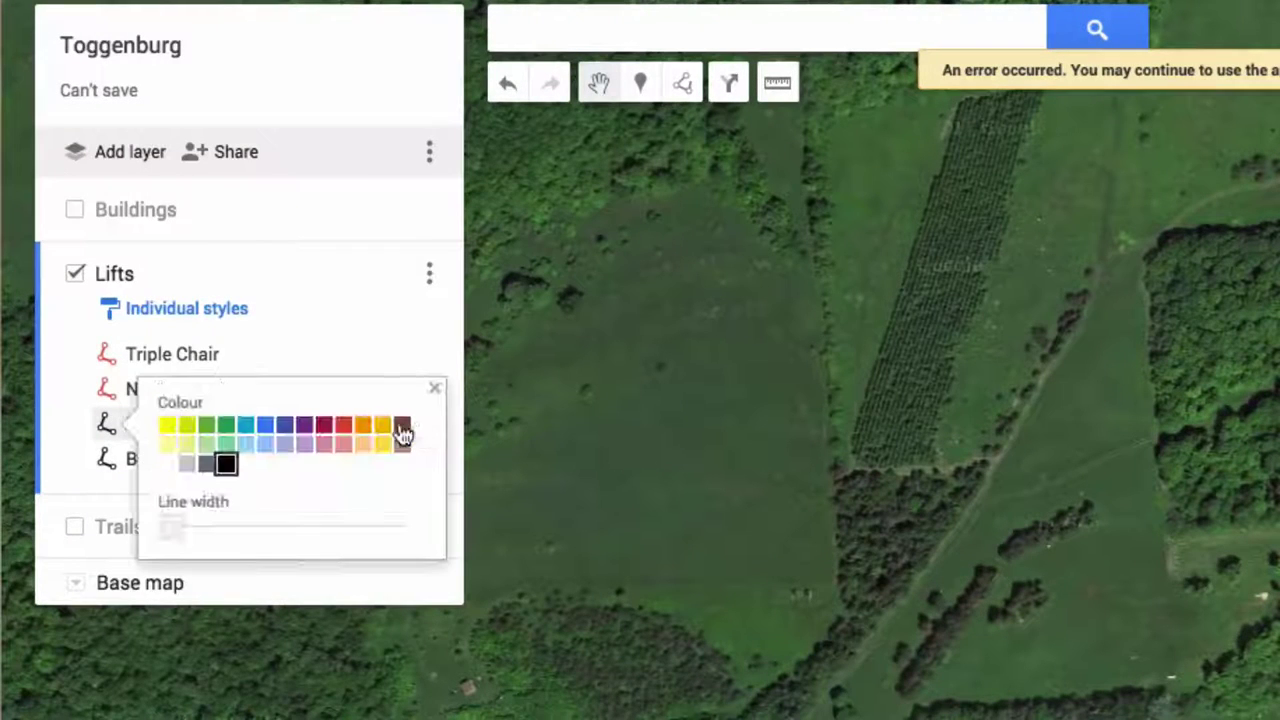
pyautogui.click(336, 432)
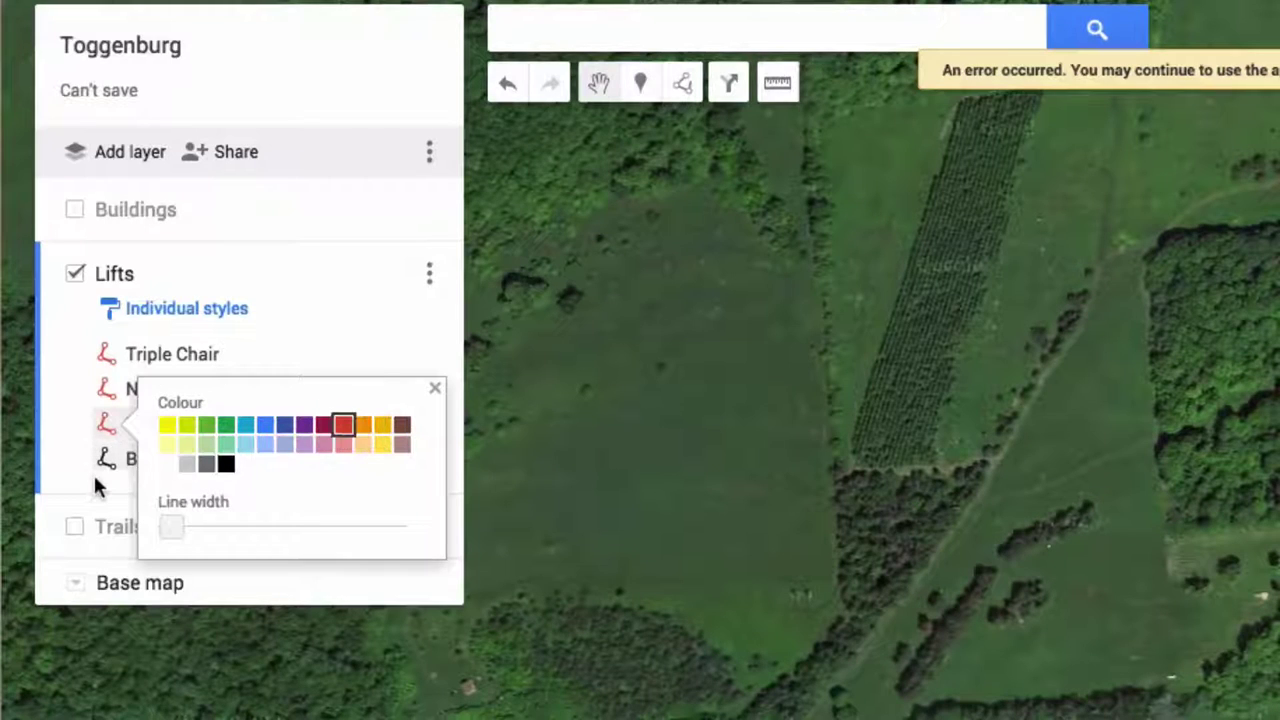
pyautogui.click(419, 462)
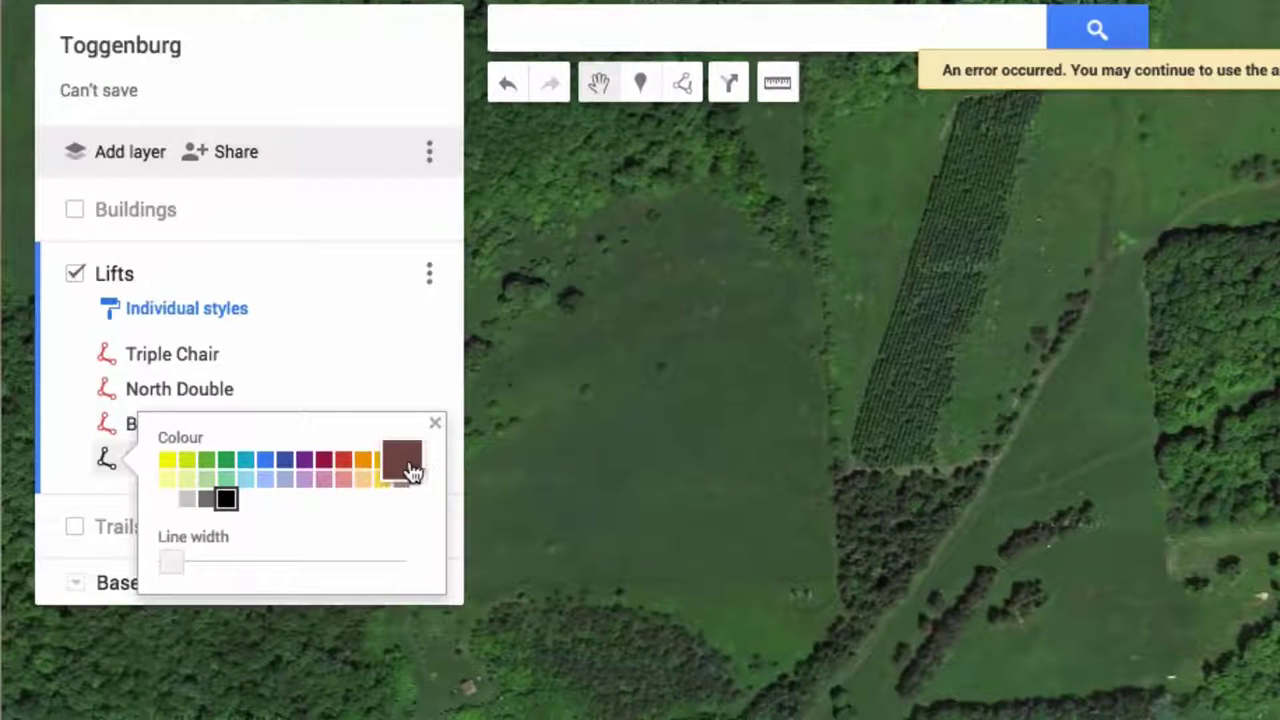
pyautogui.click(343, 460)
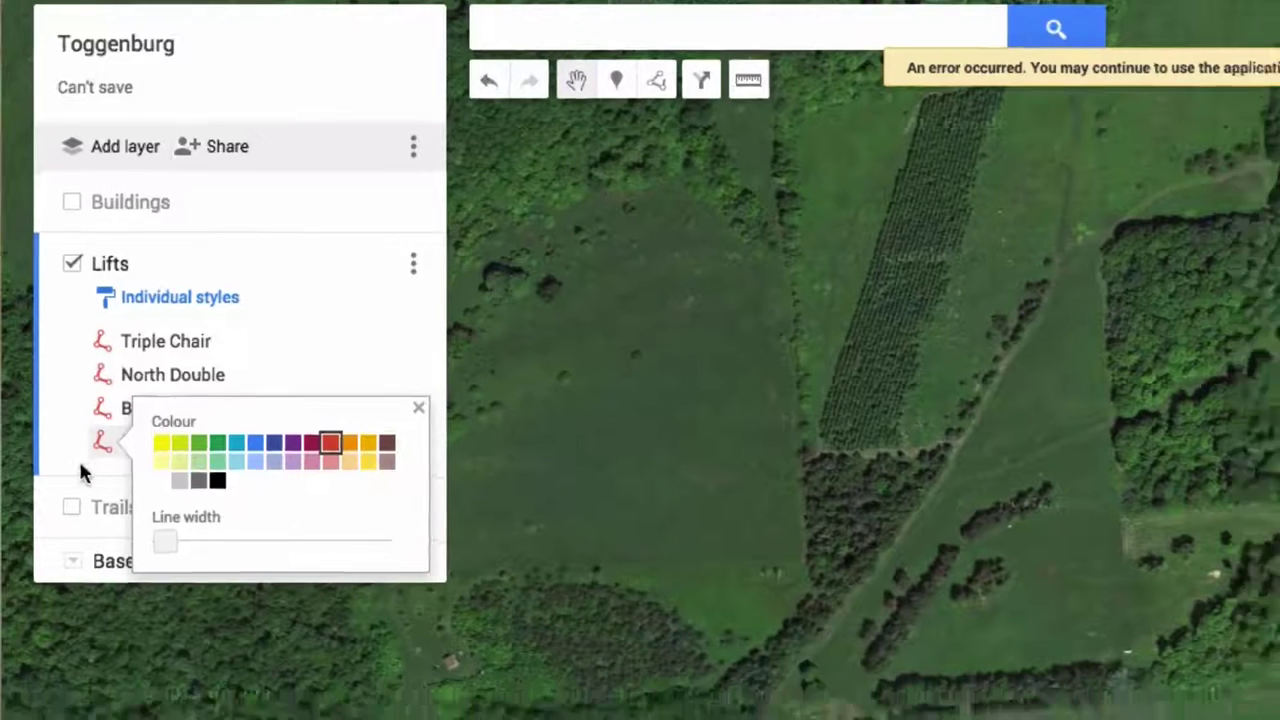
pyautogui.click(85, 462)
pyautogui.click(44, 127)
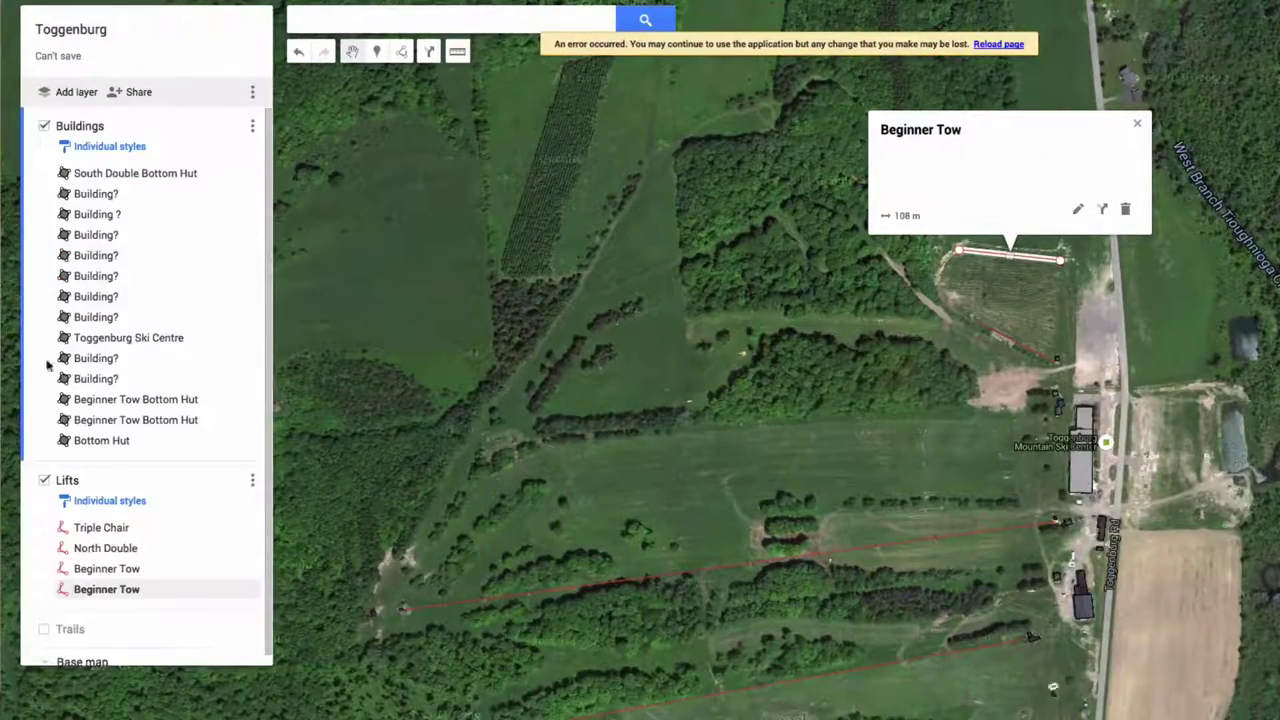
# Turn the Trails layer back on and close the Beginner Tow info card
pyautogui.click(44, 629)
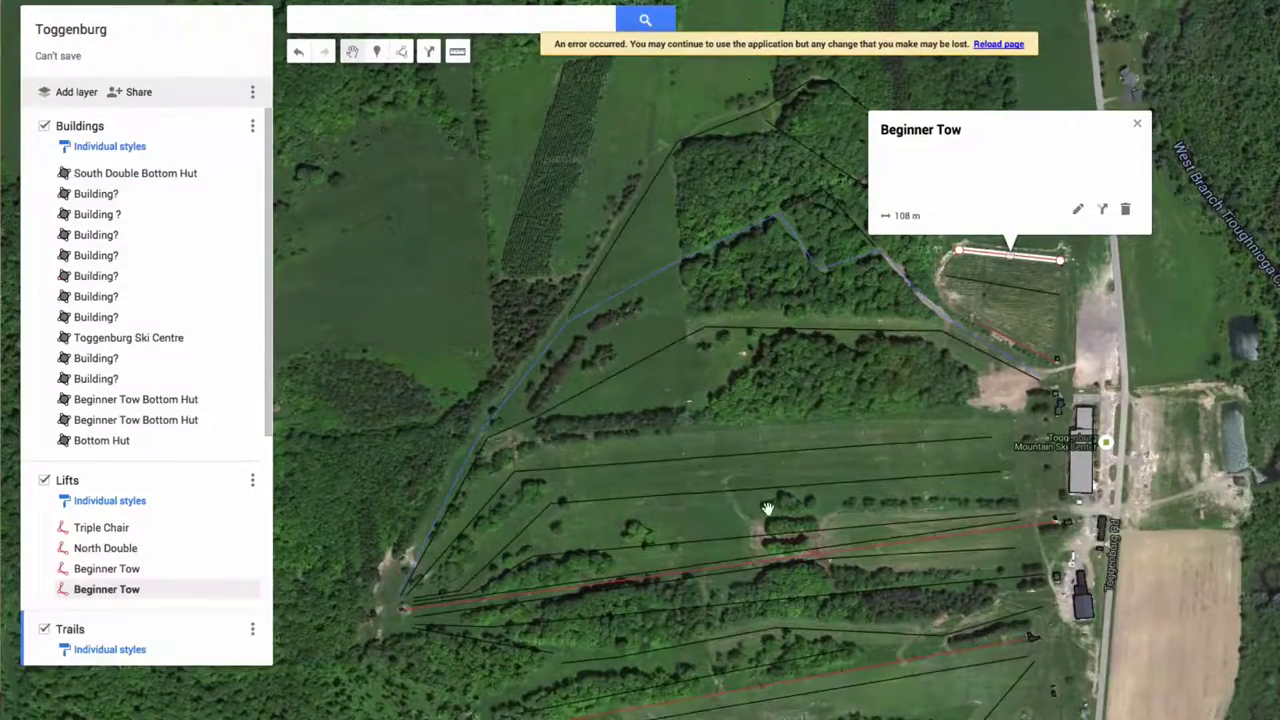
pyautogui.moveTo(767, 509); pyautogui.dragTo(749, 485)
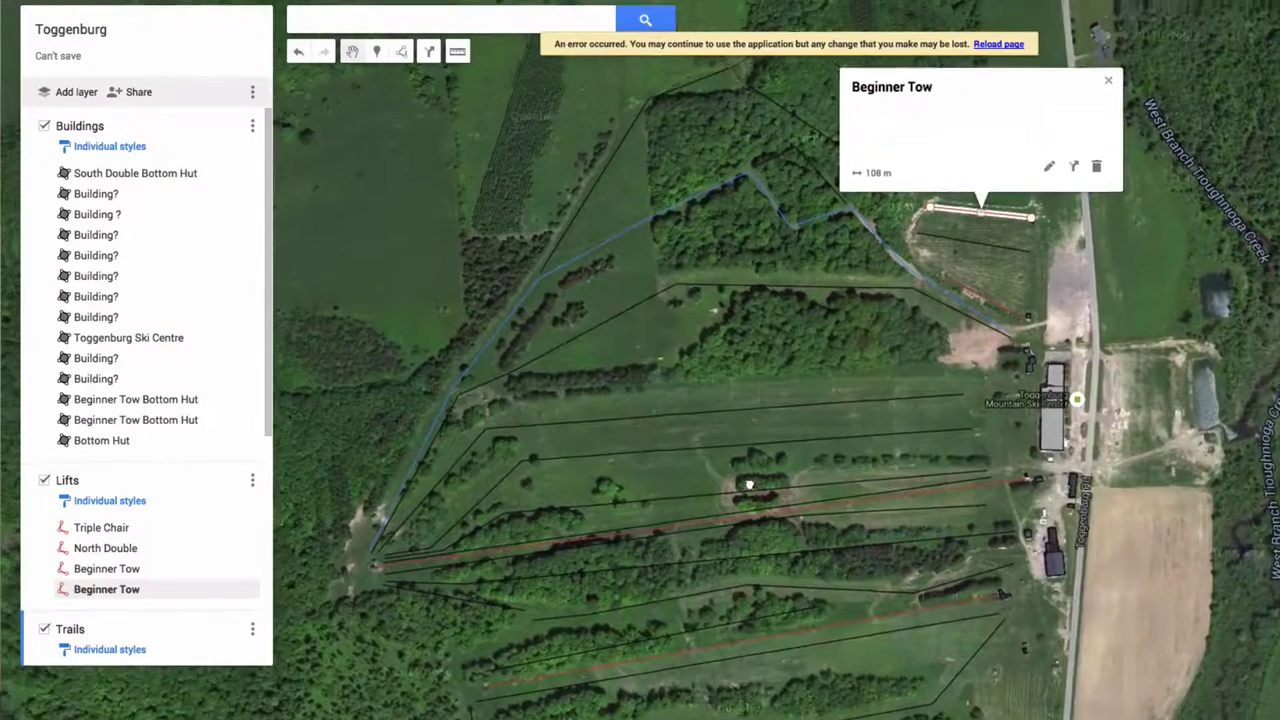
pyautogui.click(1108, 81)
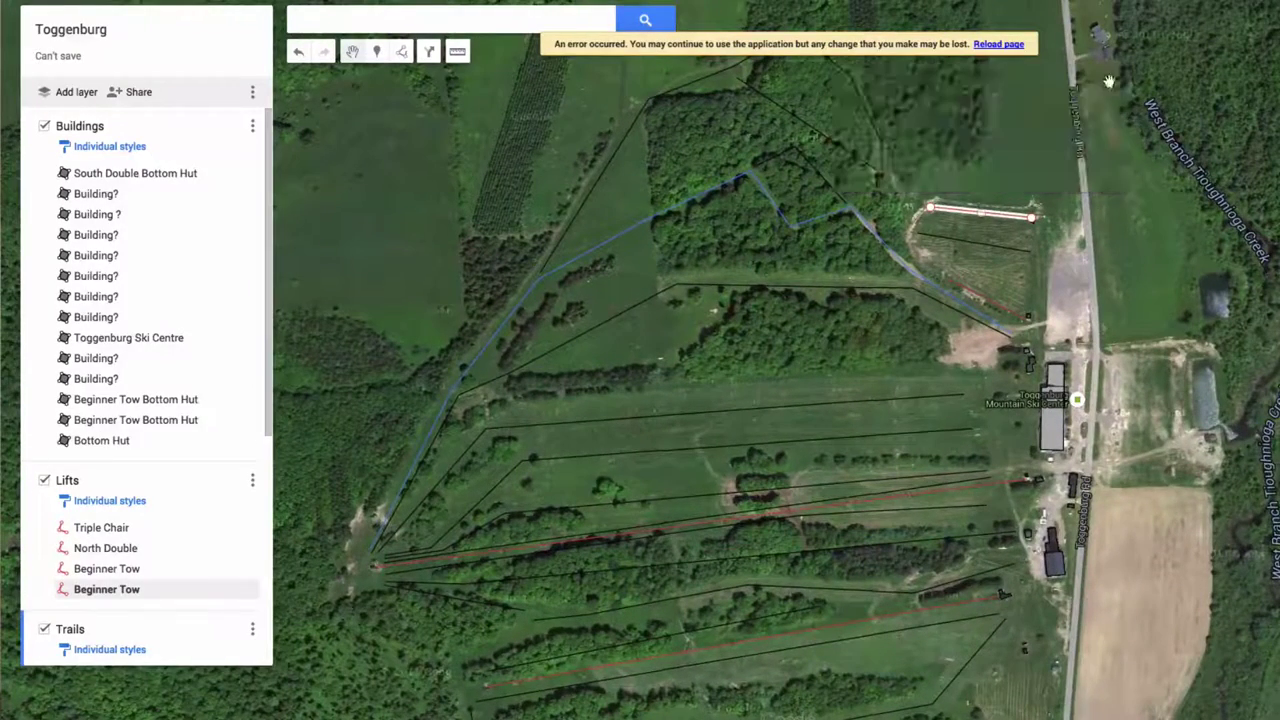
pyautogui.click(1138, 215)
pyautogui.moveTo(1095, 268); pyautogui.dragTo(1114, 243)
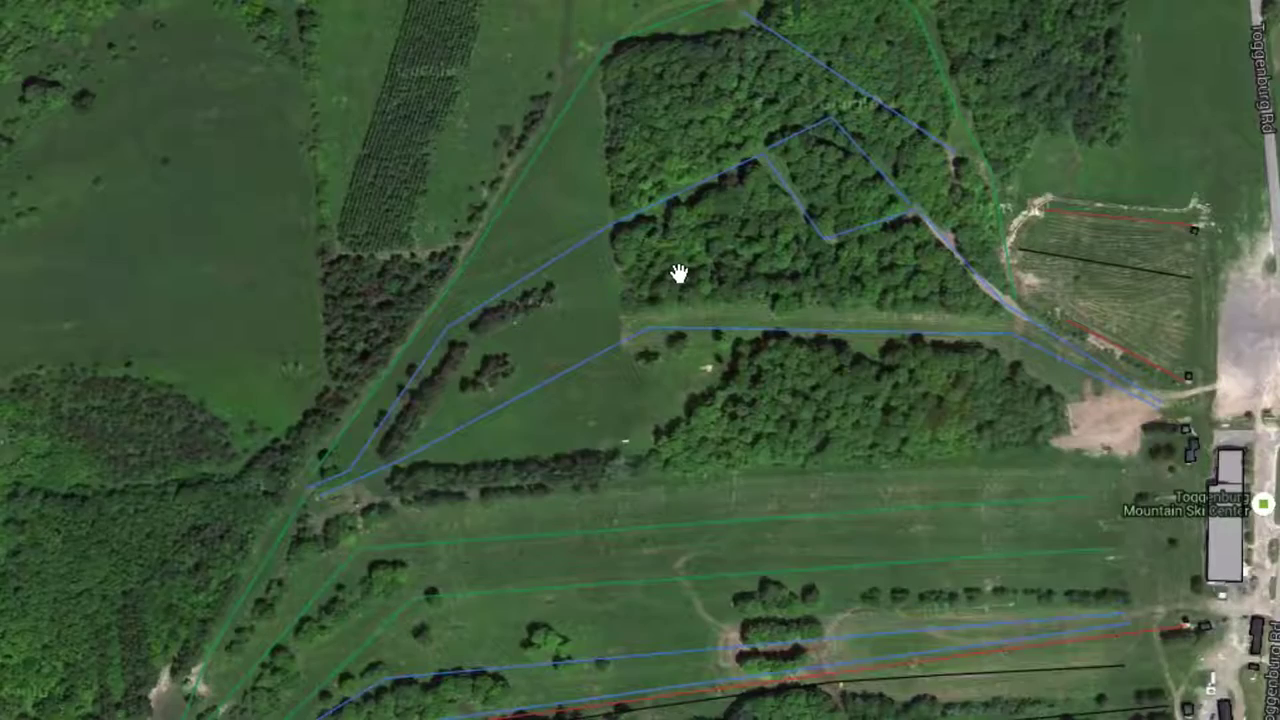
# Reshape the 14 Chevré Chute trail by shifting one bend and adding another
pyautogui.click(845, 340)
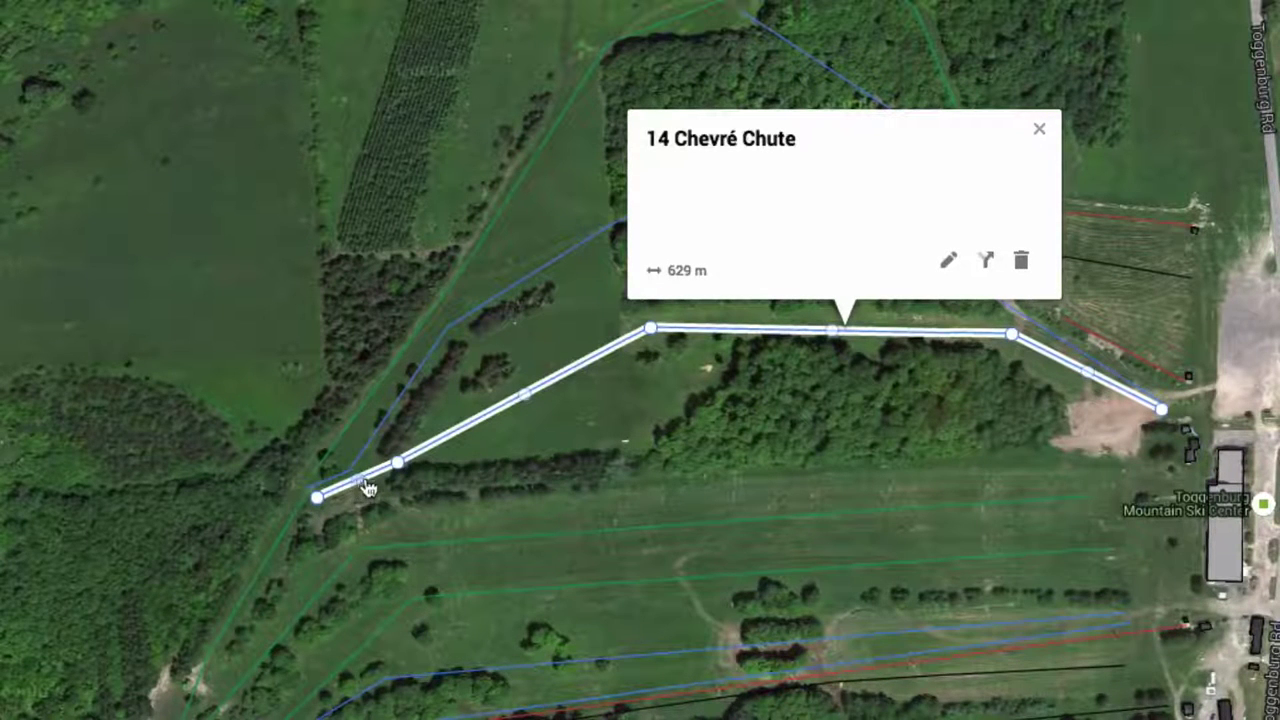
pyautogui.moveTo(400, 466); pyautogui.dragTo(414, 468)
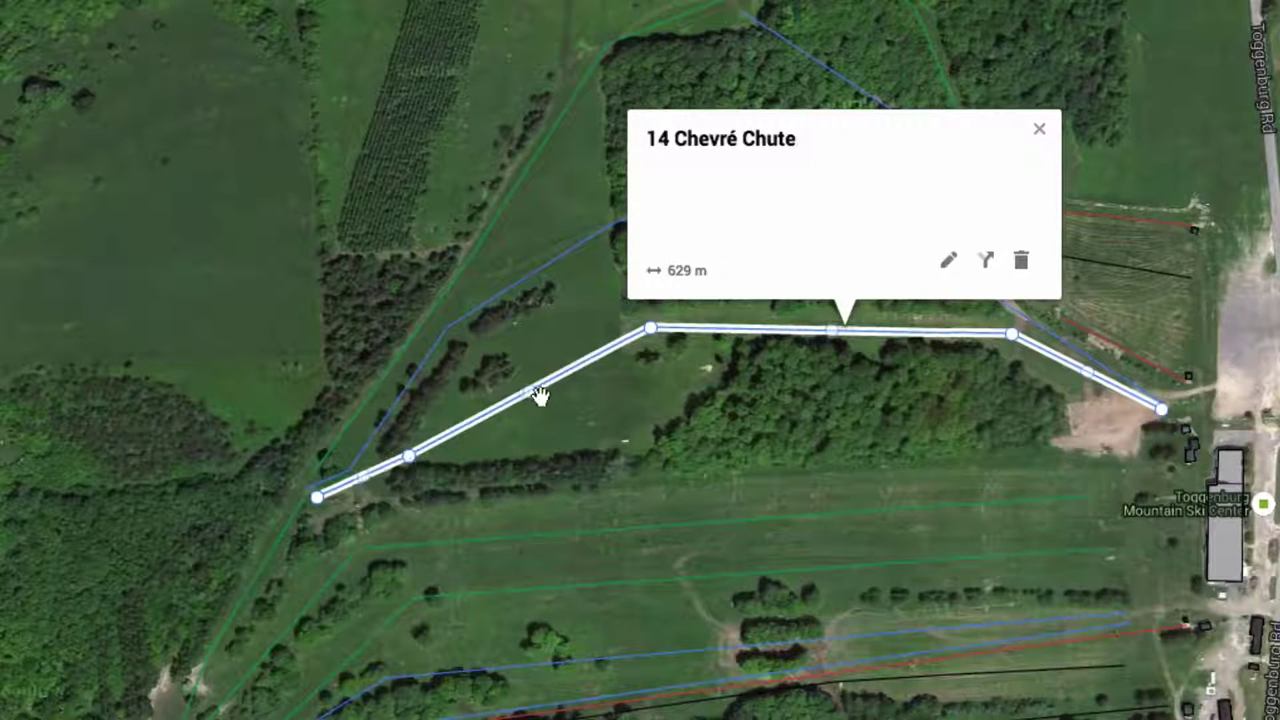
pyautogui.moveTo(532, 380); pyautogui.dragTo(488, 350)
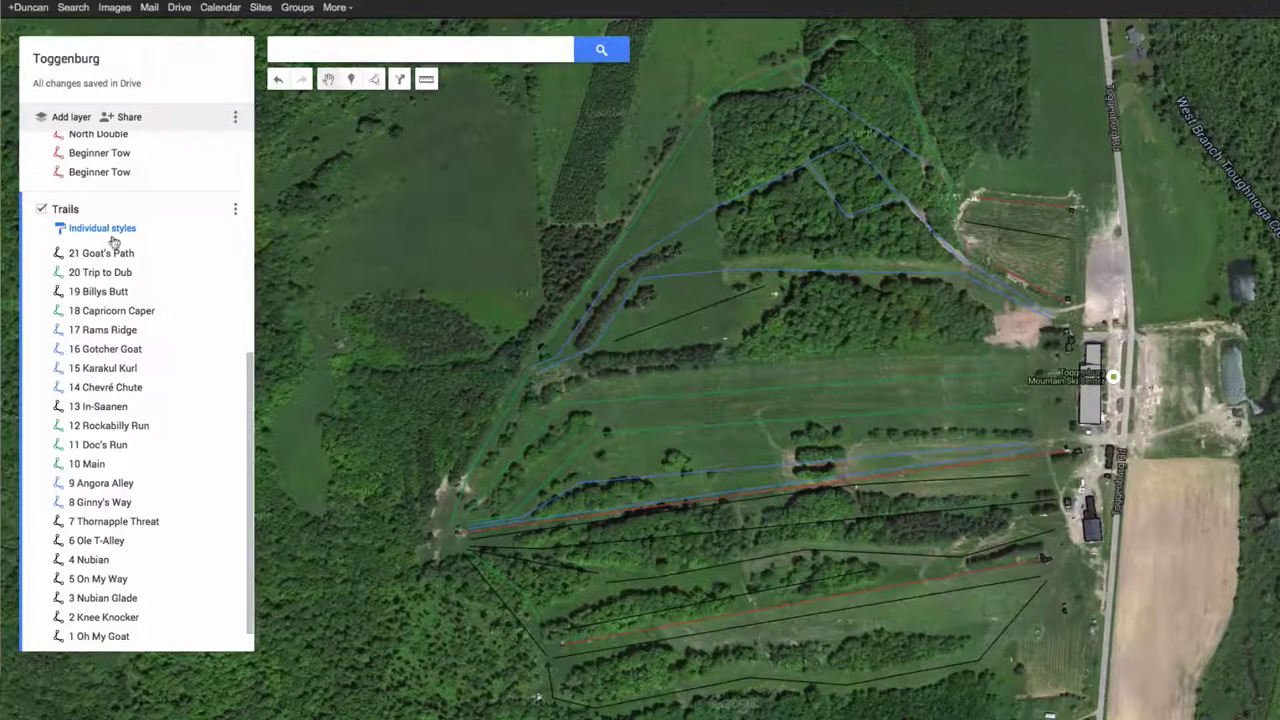
pyautogui.moveTo(78, 255)
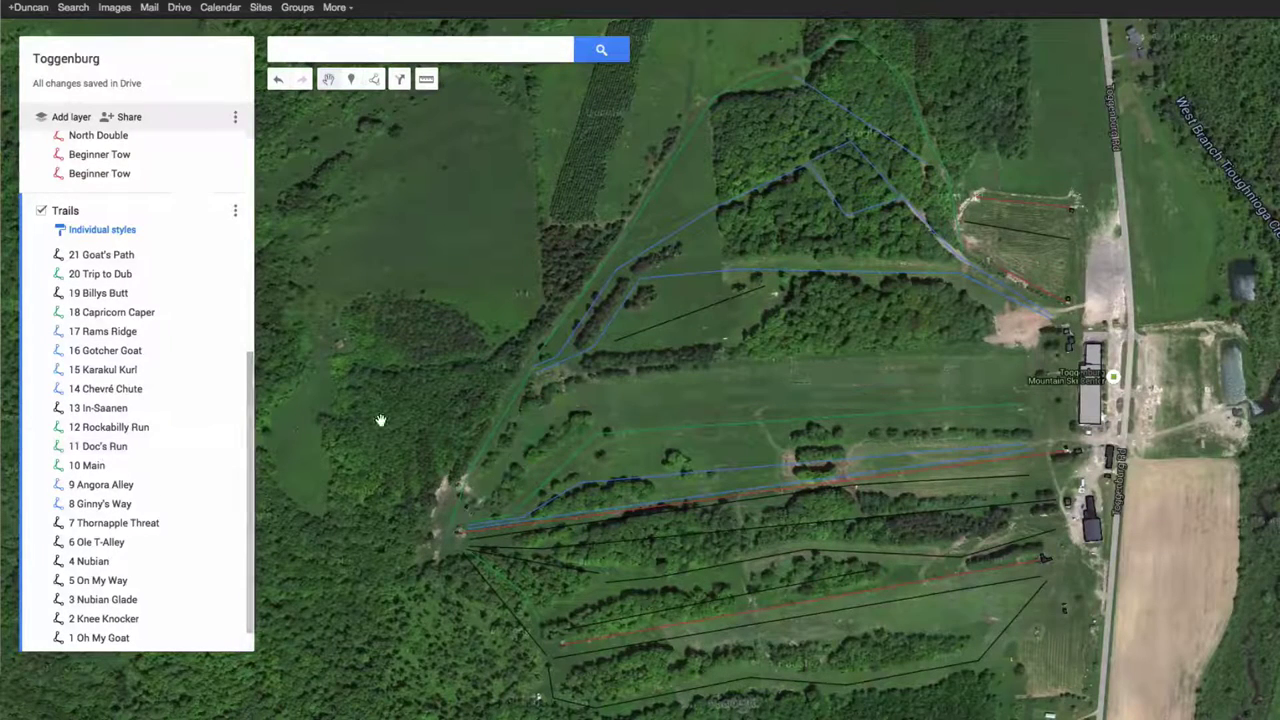
# Export the entire Toggenburg map to KML and download the file
pyautogui.click(235, 121)
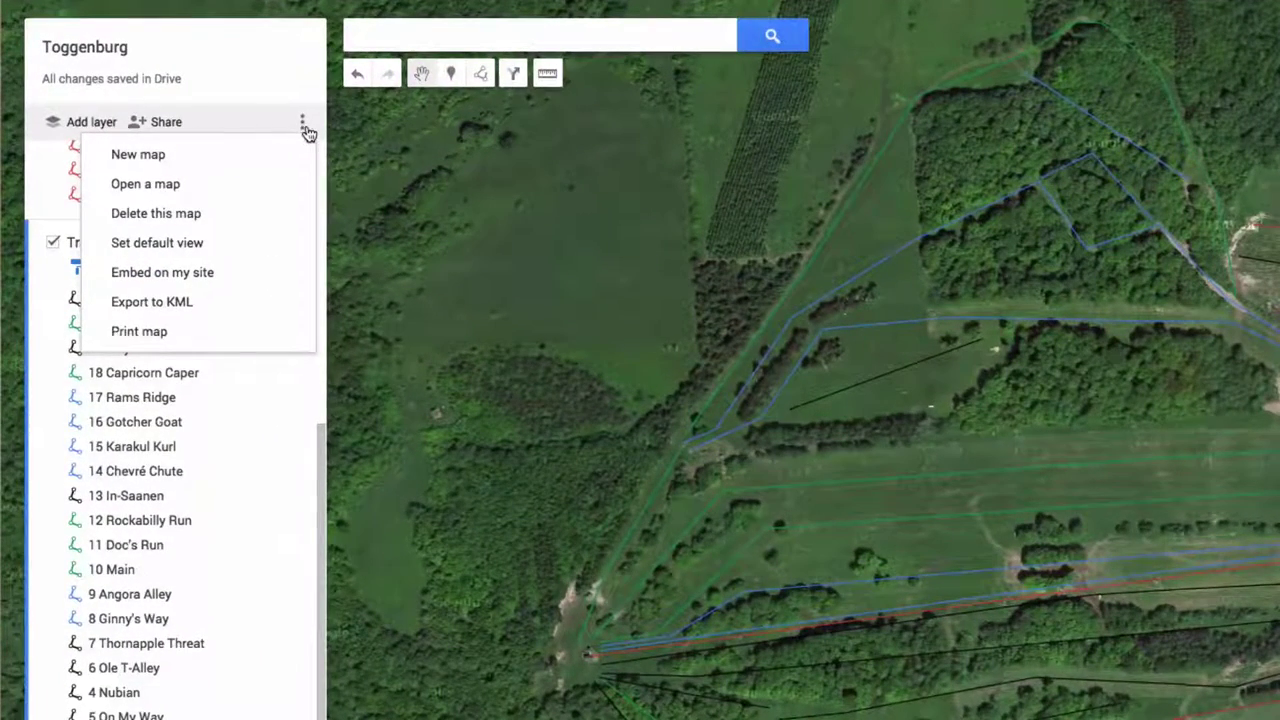
pyautogui.click(165, 301)
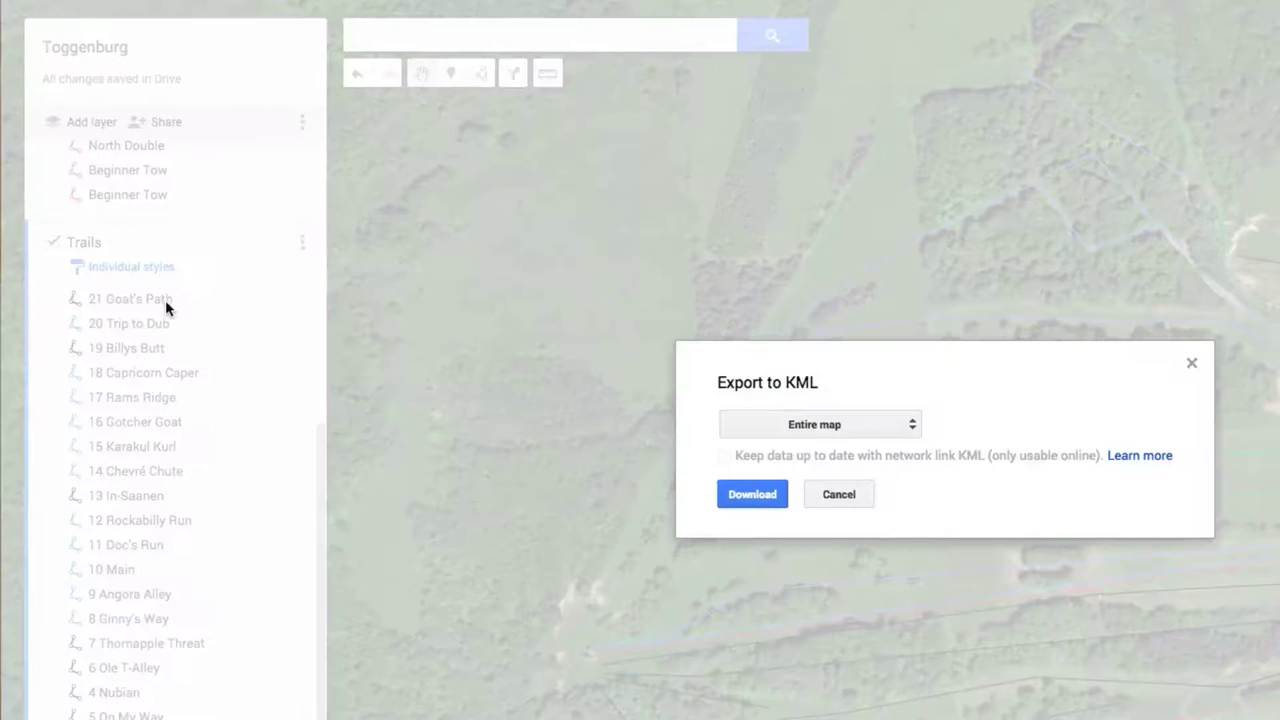
pyautogui.click(874, 428)
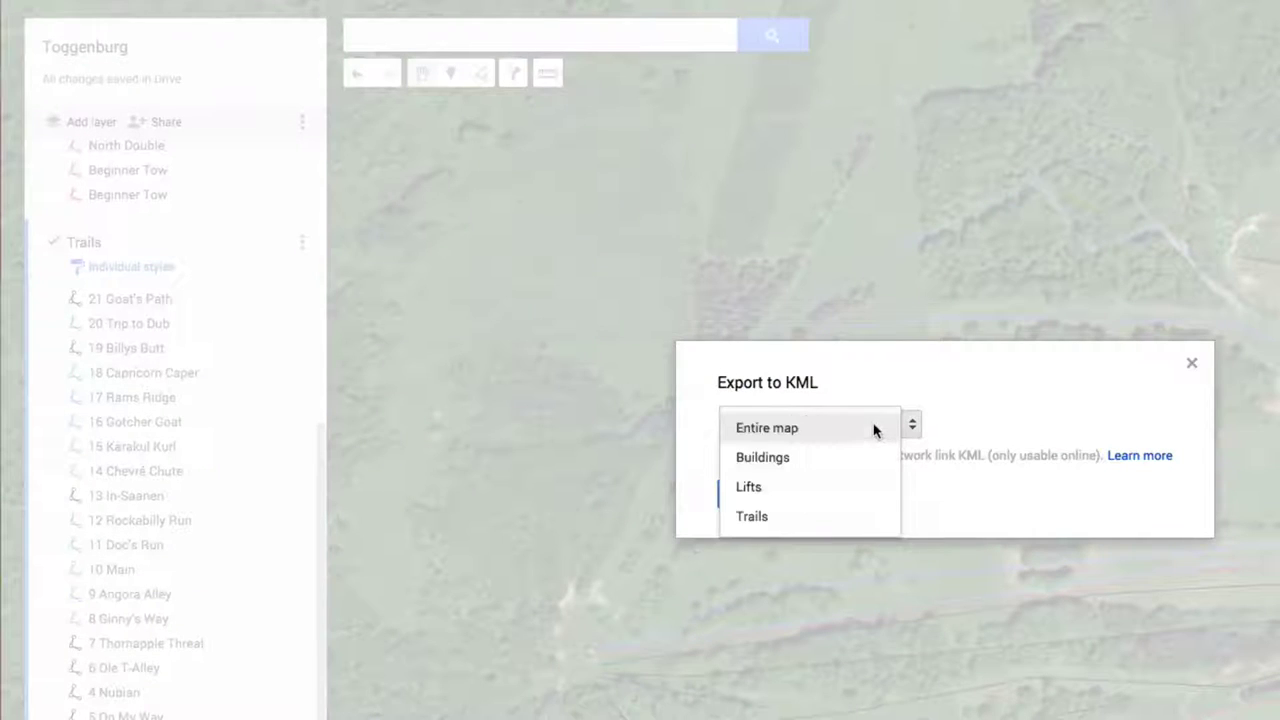
pyautogui.click(773, 428)
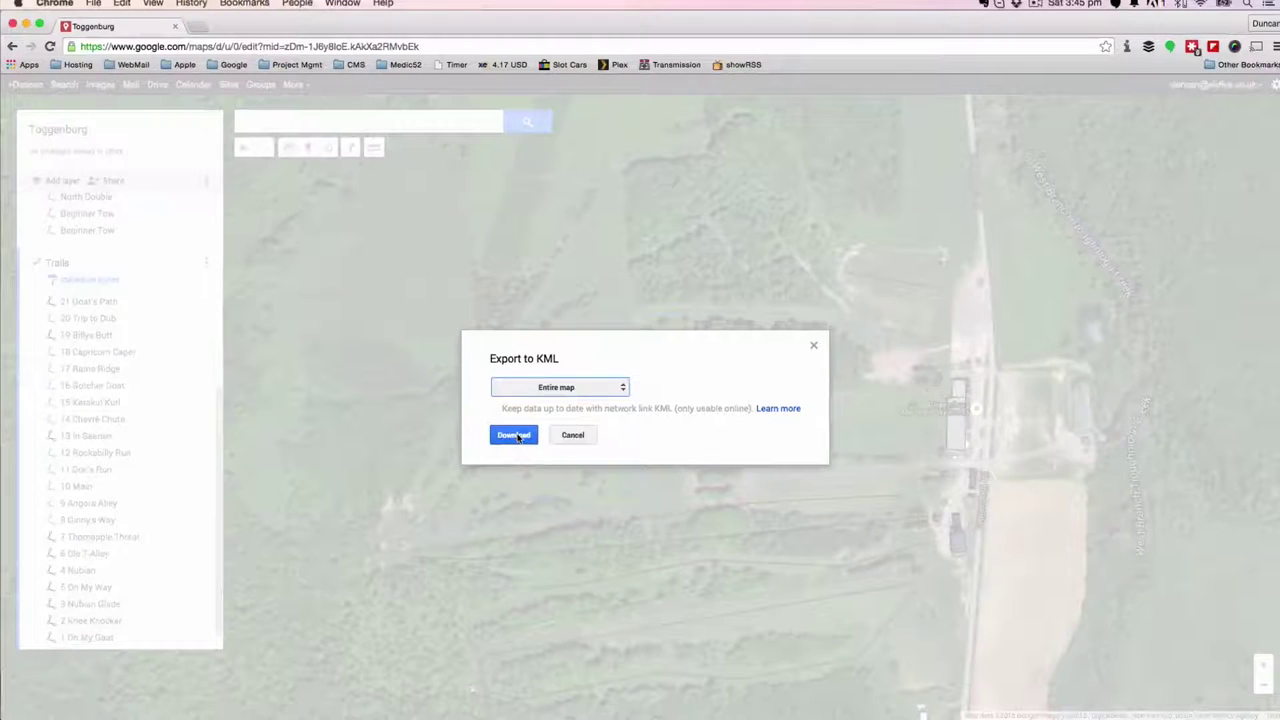
pyautogui.click(515, 435)
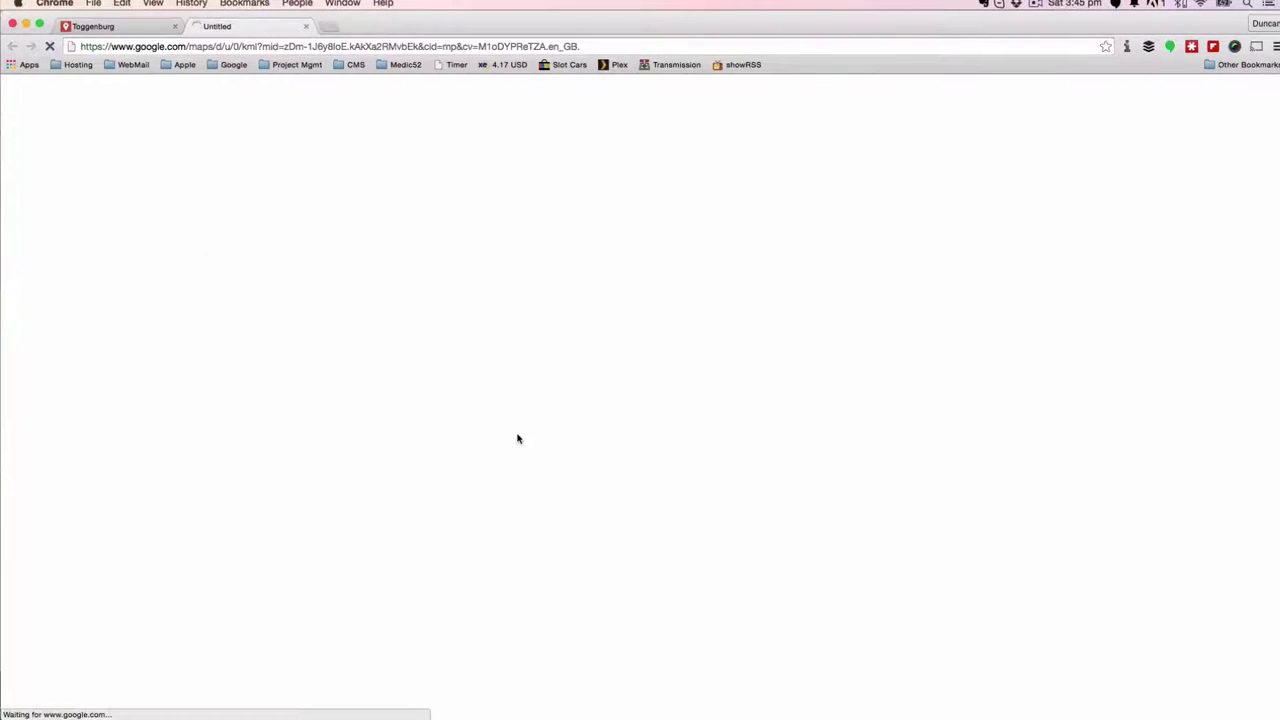